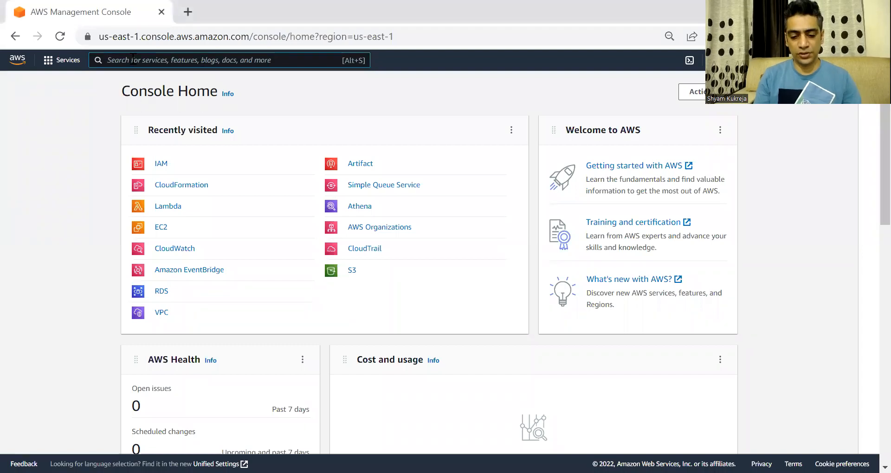
Search for IAM and open the IAM dashboard showing 10 user groups, 6 users, 23 roles
{"action": "type", "text": "IAM"}
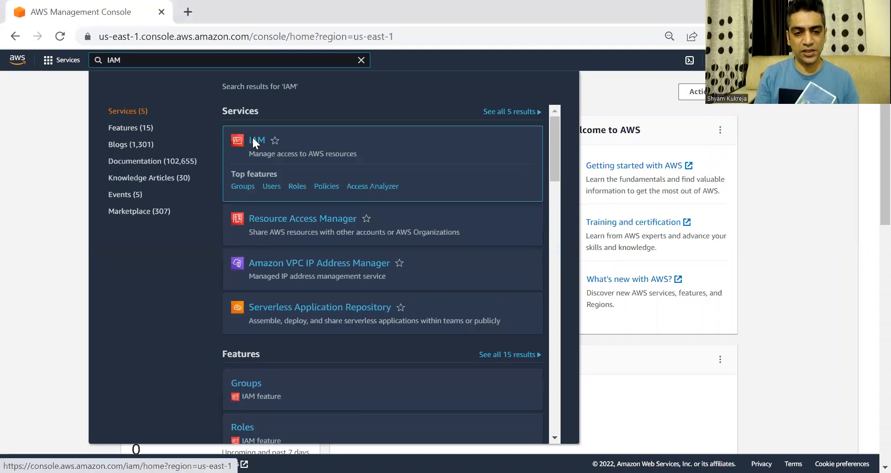
{"action": "left_click", "coordinate": [253, 141]}
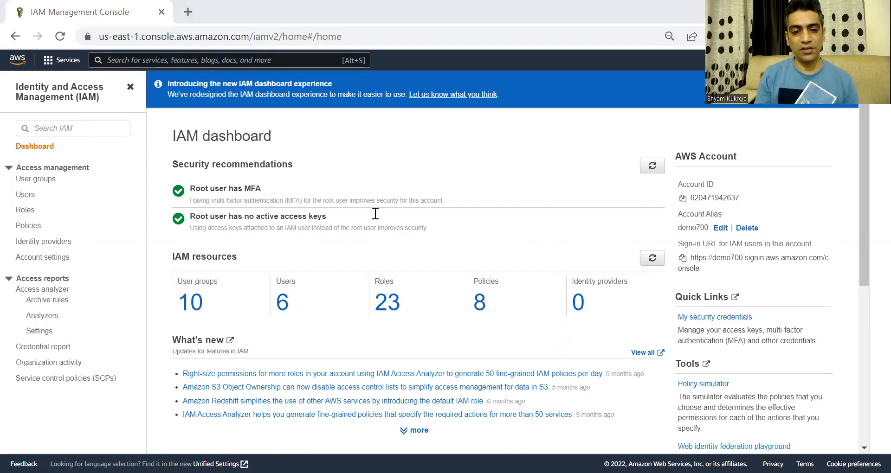
{"action": "key", "text": "alt+Tab"}
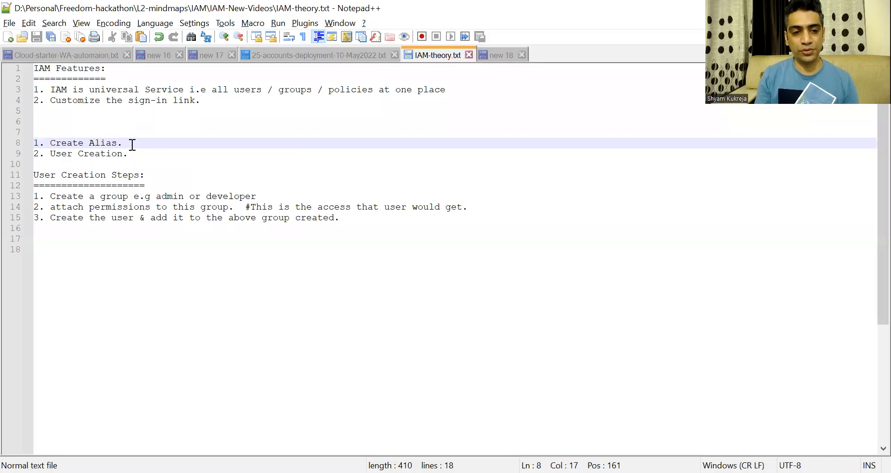
{"action": "left_click_drag", "start_coordinate": [132, 145], "coordinate": [35, 144]}
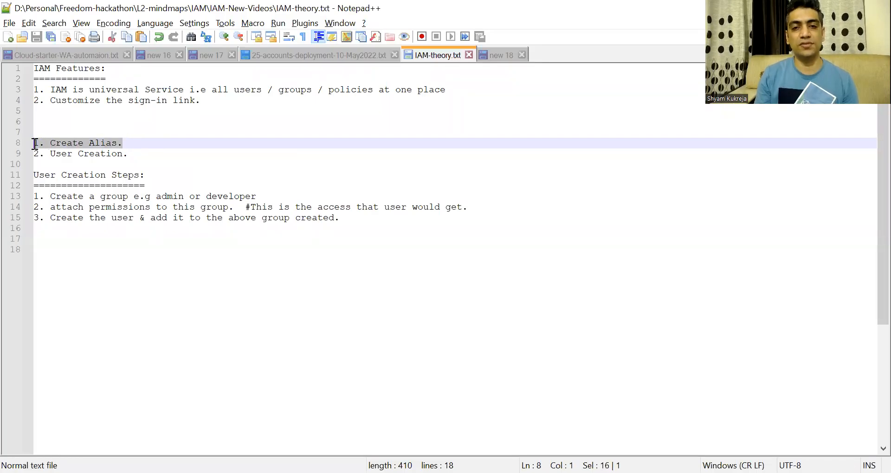
{"action": "left_click_drag", "start_coordinate": [143, 153], "coordinate": [35, 154]}
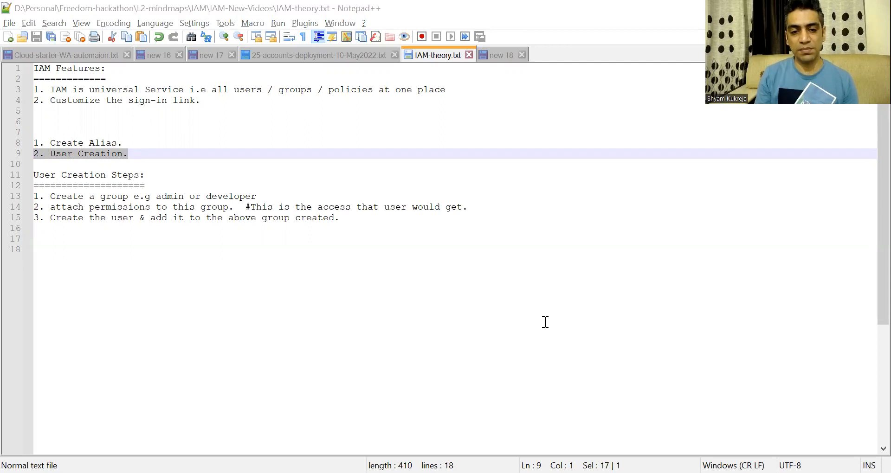
{"action": "key", "text": "alt+Tab"}
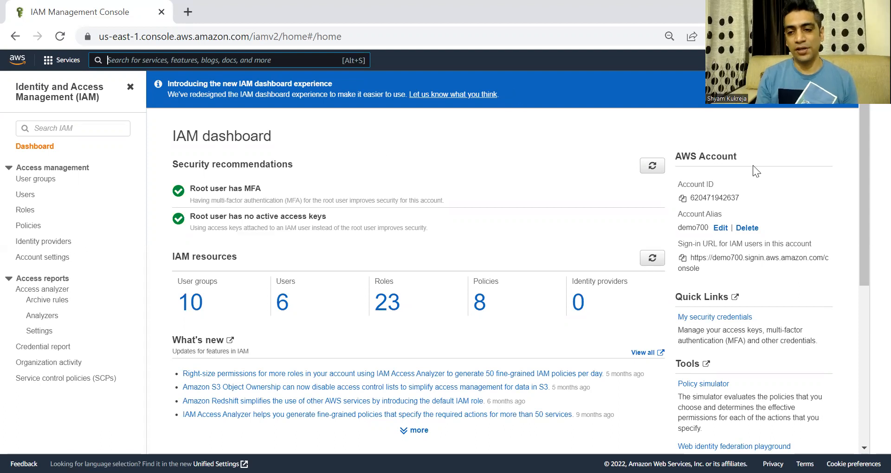
Delete the demo700 account alias and copy the account-ID-based IAM users sign-in URL
{"action": "left_click_drag", "start_coordinate": [741, 201], "coordinate": [693, 201]}
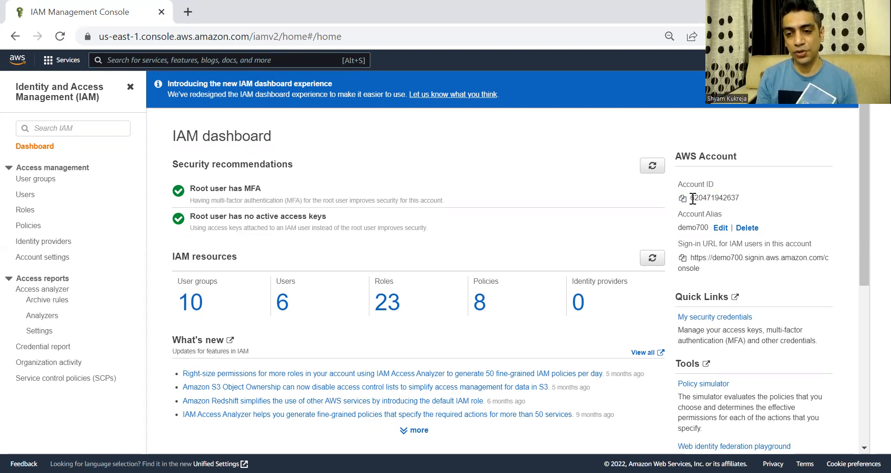
{"action": "left_click", "coordinate": [747, 228]}
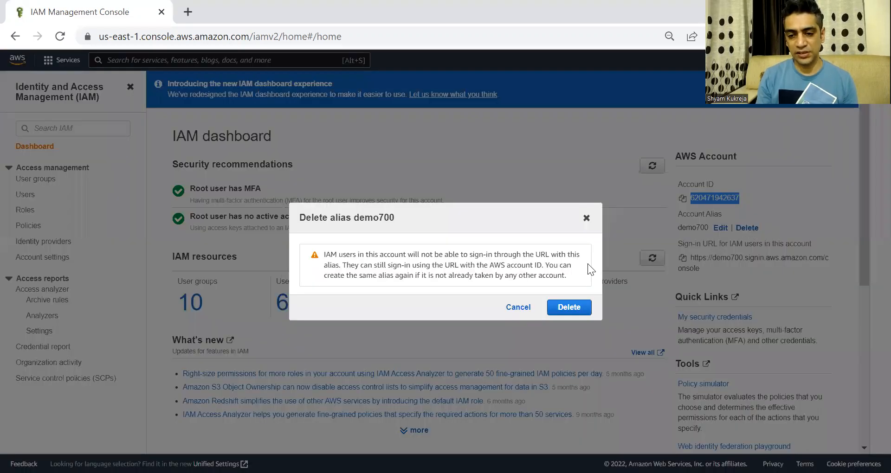
{"action": "left_click", "coordinate": [575, 309]}
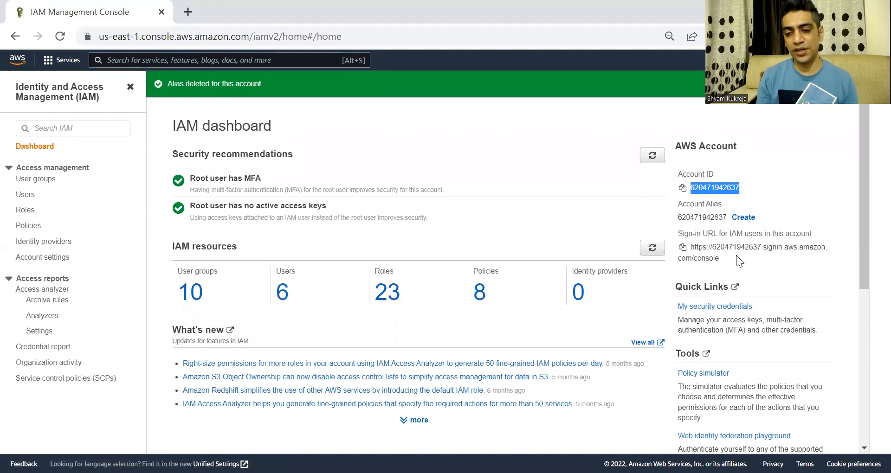
{"action": "left_click", "coordinate": [718, 258]}
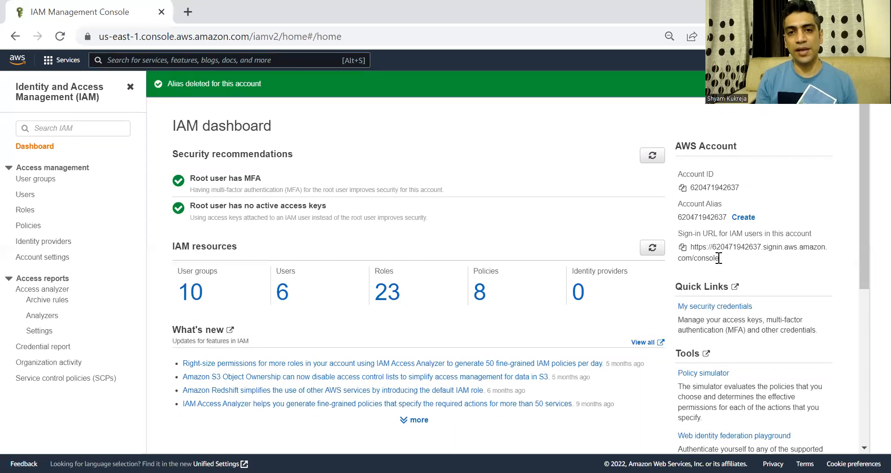
{"action": "left_click", "coordinate": [684, 249]}
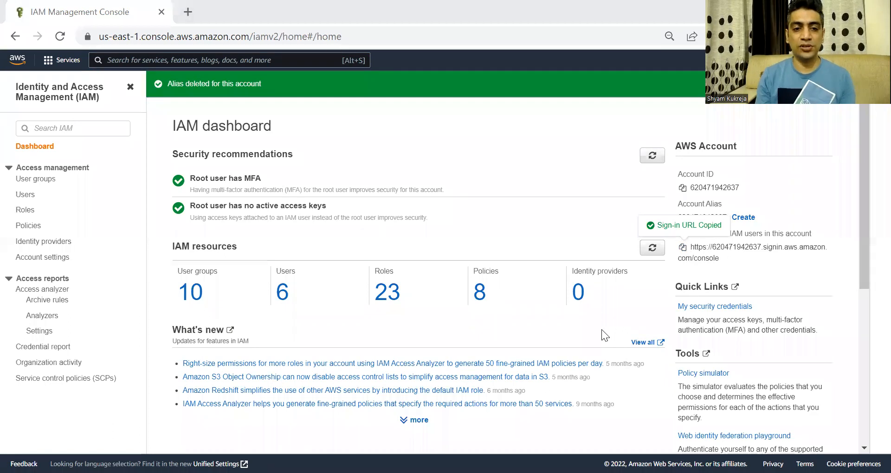
{"action": "key", "text": "ctrl+shift+n"}
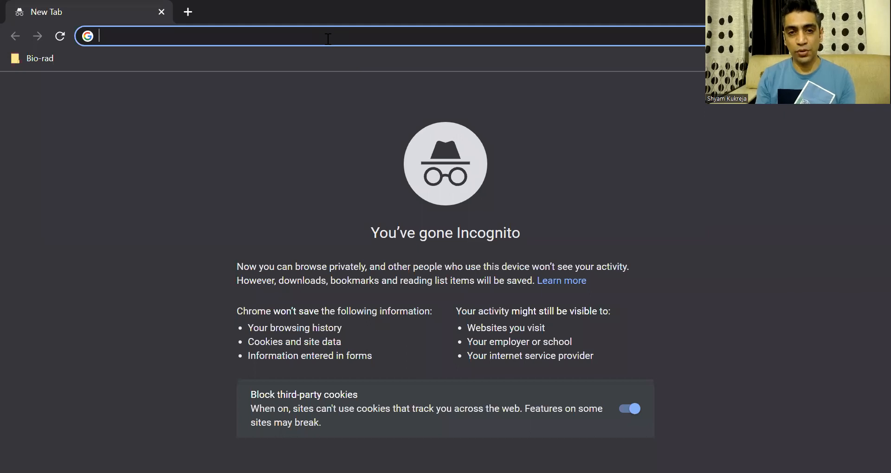
{"action": "key", "text": "ctrl+v"}
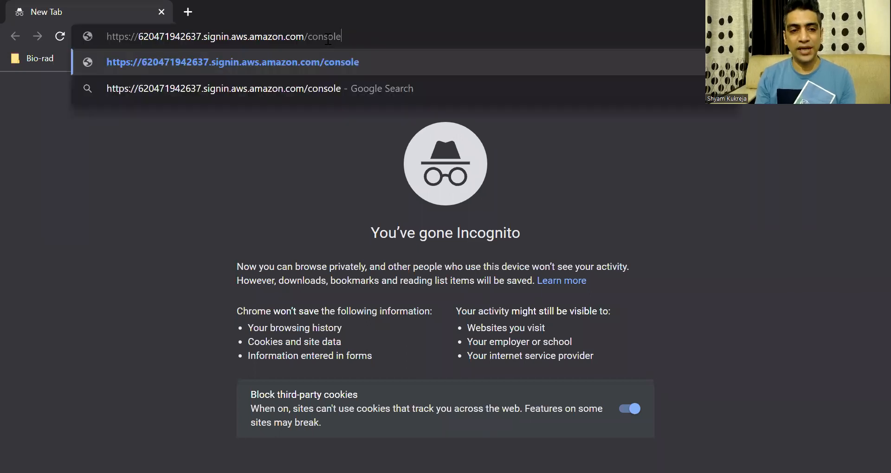
{"action": "key", "text": "Return"}
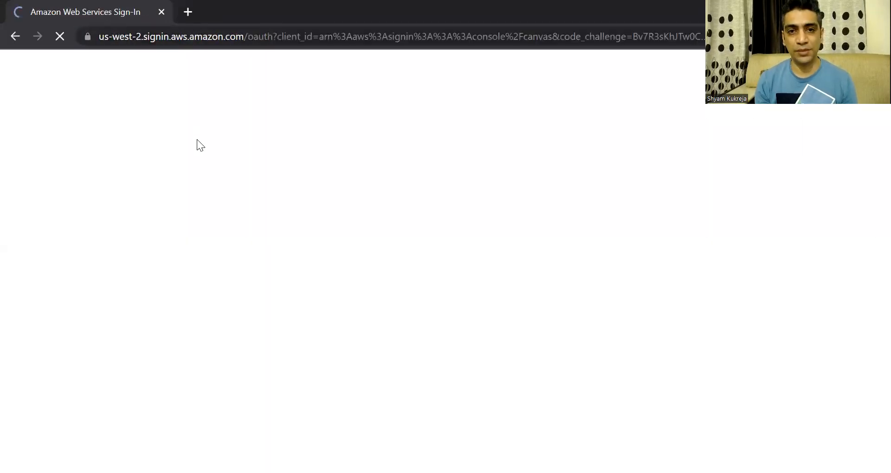
{"action": "left_click_drag", "start_coordinate": [190, 198], "coordinate": [119, 201]}
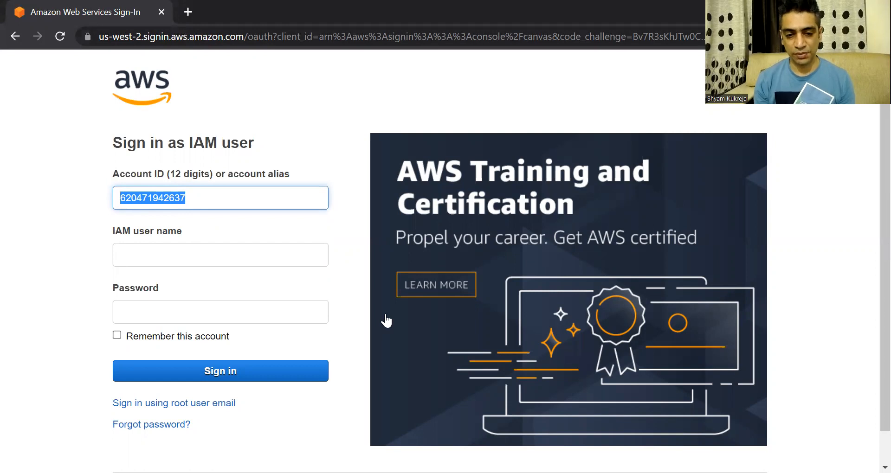
{"action": "key", "text": "alt+Tab"}
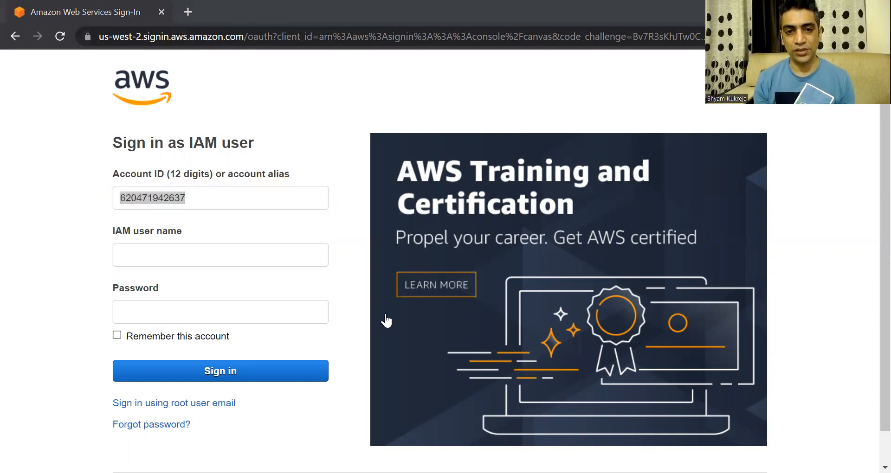
{"action": "key", "text": "alt+Tab"}
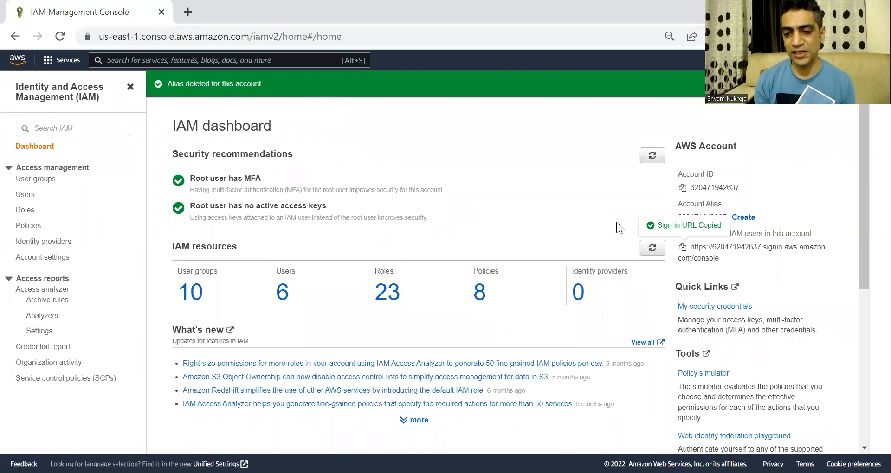
Try creating the account alias 'test', which is rejected as already existing
{"action": "left_click", "coordinate": [742, 218]}
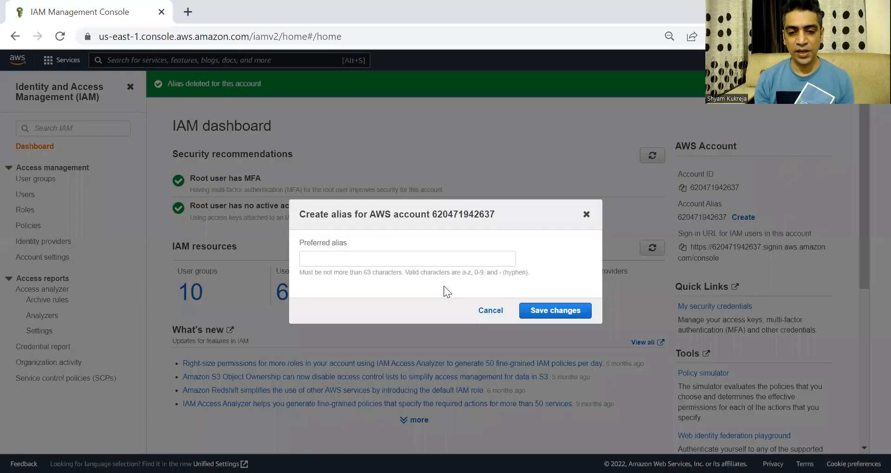
{"action": "left_click", "coordinate": [441, 261]}
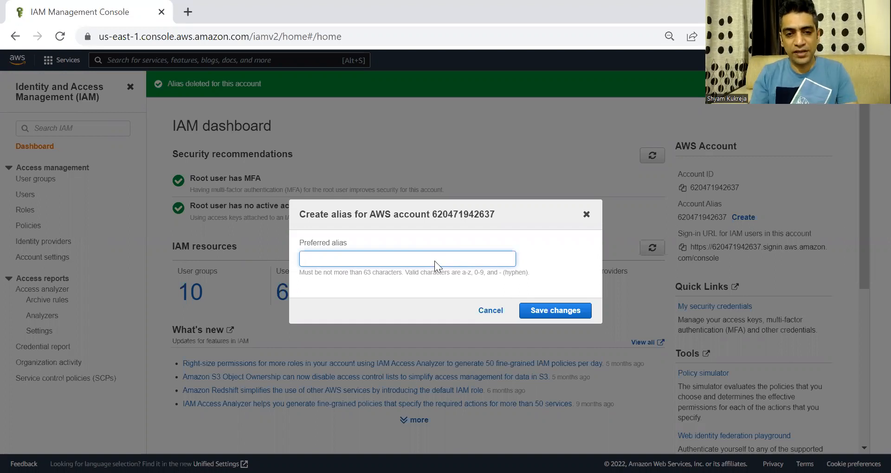
{"action": "type", "text": "test"}
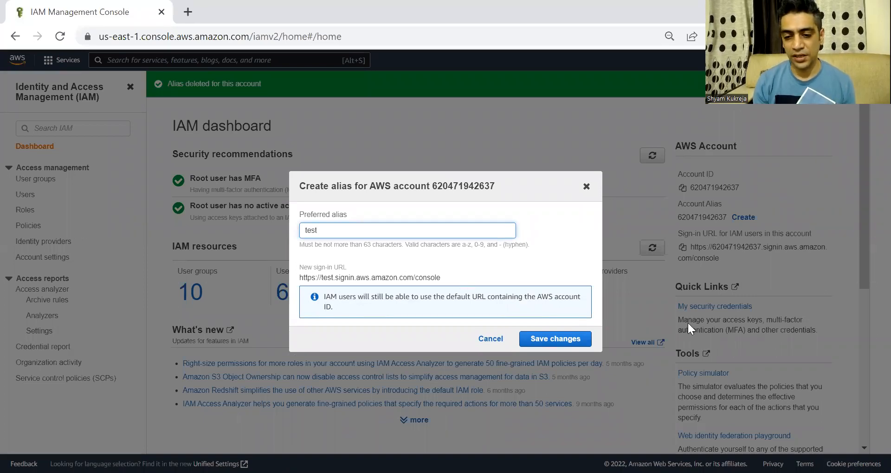
{"action": "left_click", "coordinate": [555, 339]}
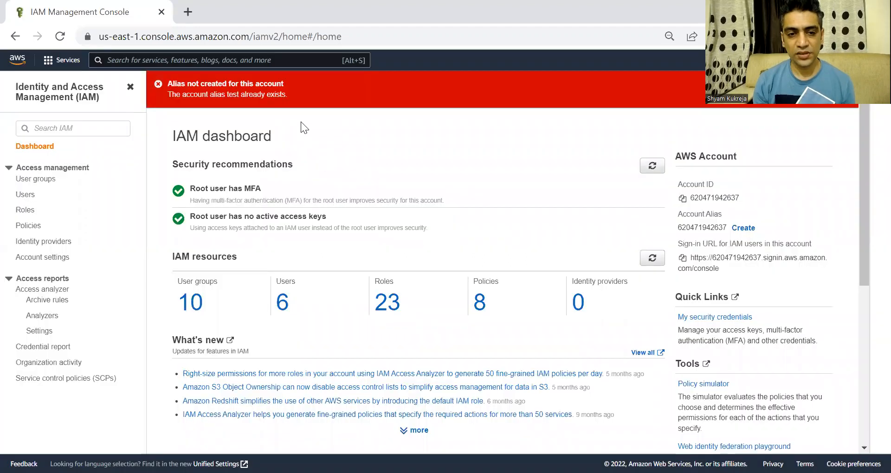
{"action": "left_click_drag", "start_coordinate": [274, 95], "coordinate": [194, 95]}
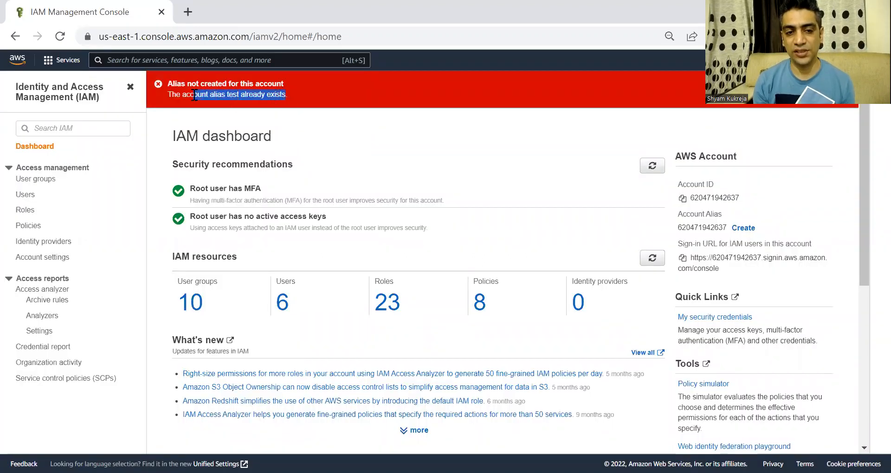
Create the account alias demo700 instead
{"action": "left_click", "coordinate": [744, 229]}
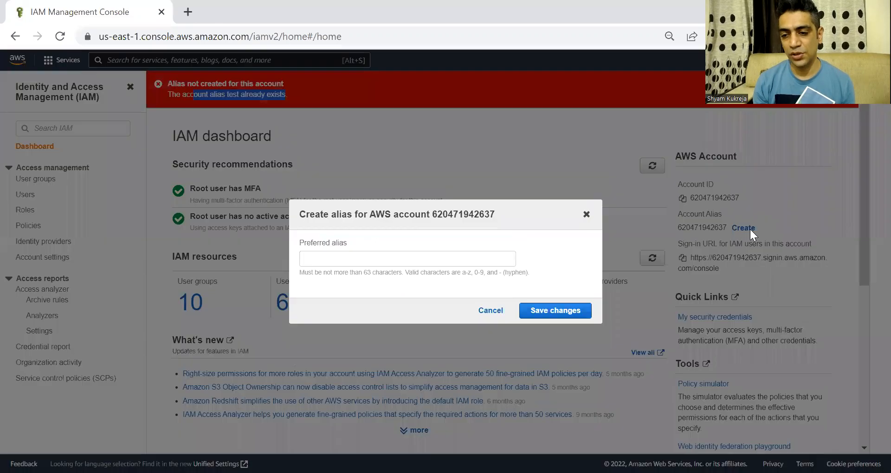
{"action": "left_click", "coordinate": [482, 261]}
{"action": "type", "text": "d"}
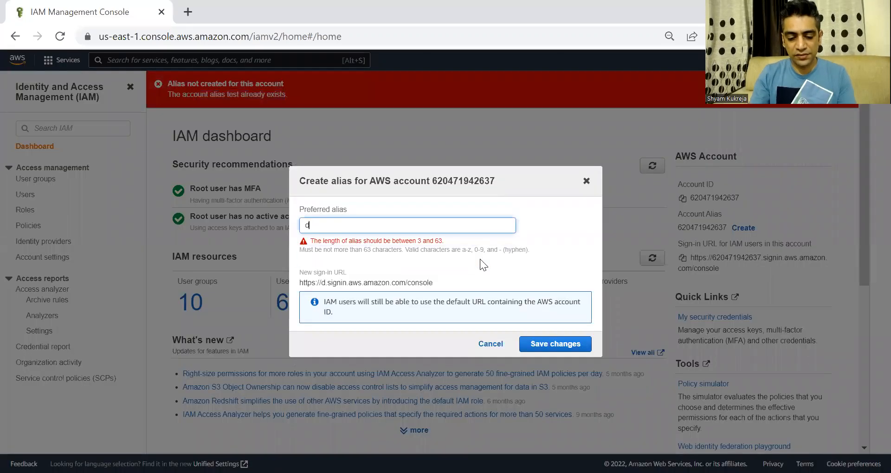
{"action": "type", "text": "emo700"}
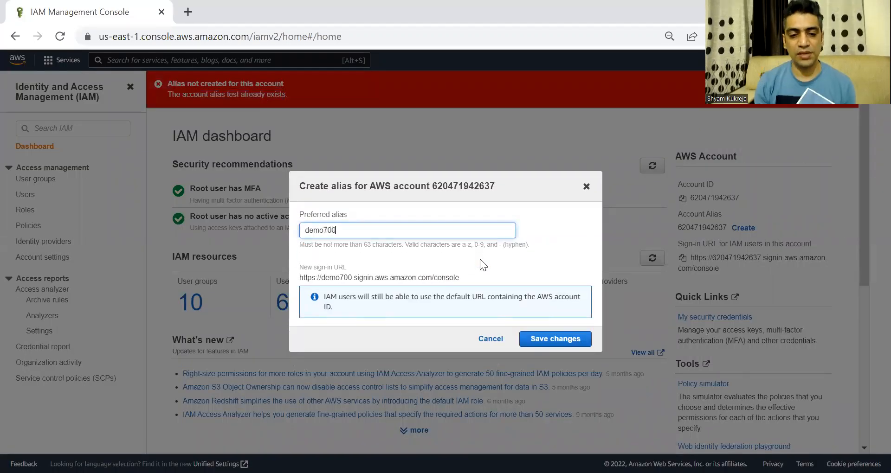
{"action": "left_click", "coordinate": [577, 343]}
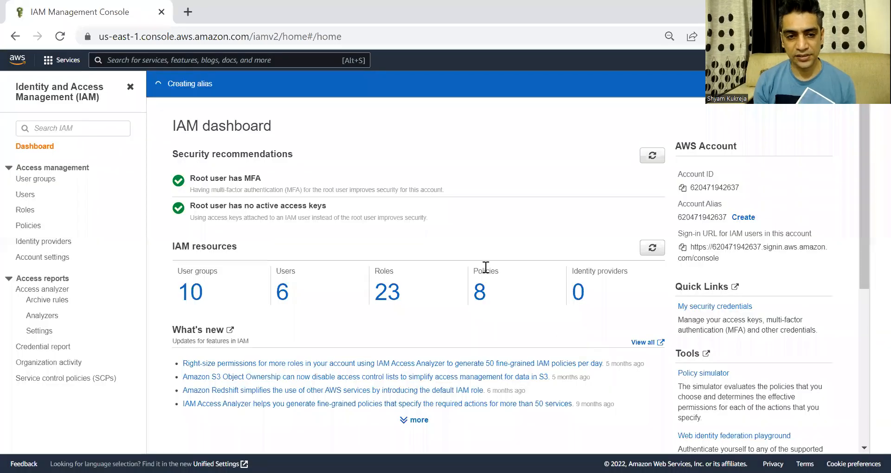
Review the new demo700 alias and account ID, then copy the IAM users sign-in URL
{"action": "left_click_drag", "start_coordinate": [293, 82], "coordinate": [179, 85]}
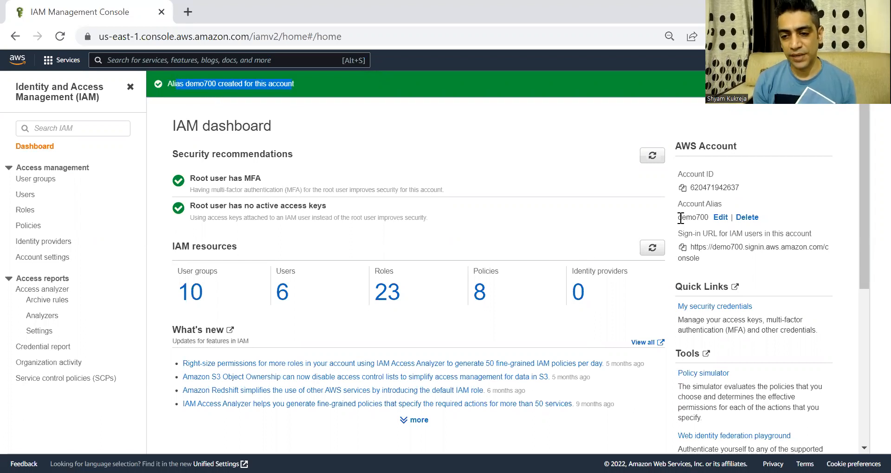
{"action": "left_click_drag", "start_coordinate": [678, 218], "coordinate": [705, 218]}
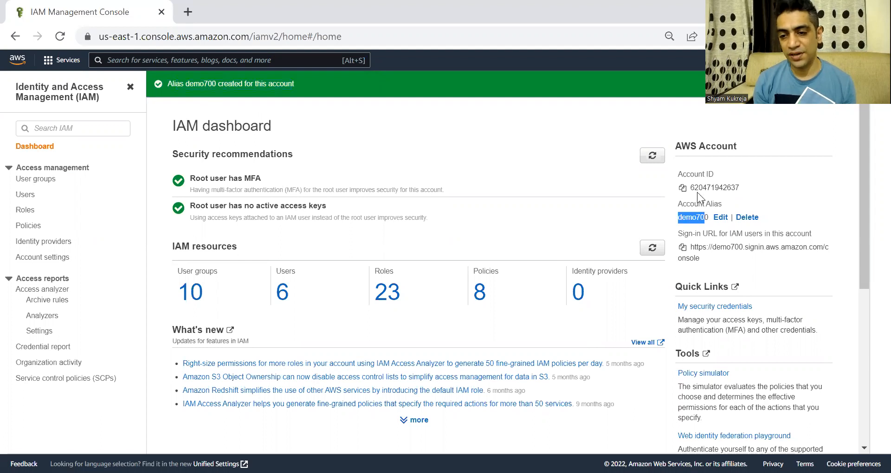
{"action": "left_click_drag", "start_coordinate": [693, 185], "coordinate": [737, 188]}
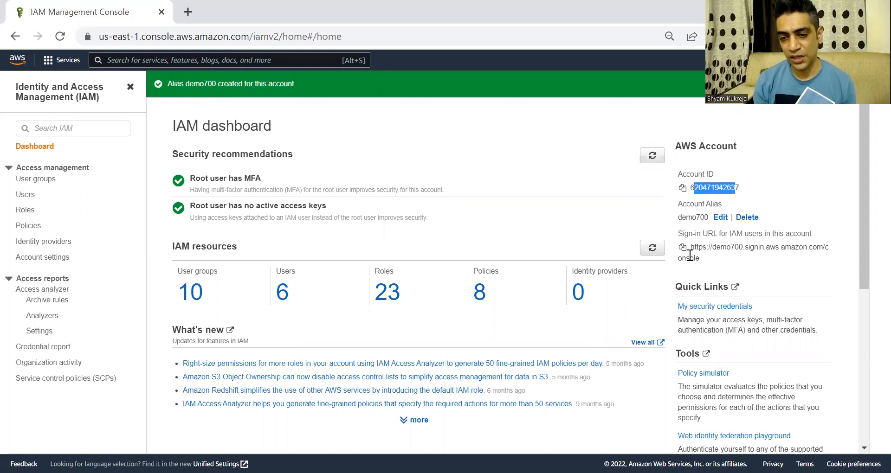
{"action": "left_click_drag", "start_coordinate": [710, 260], "coordinate": [687, 255]}
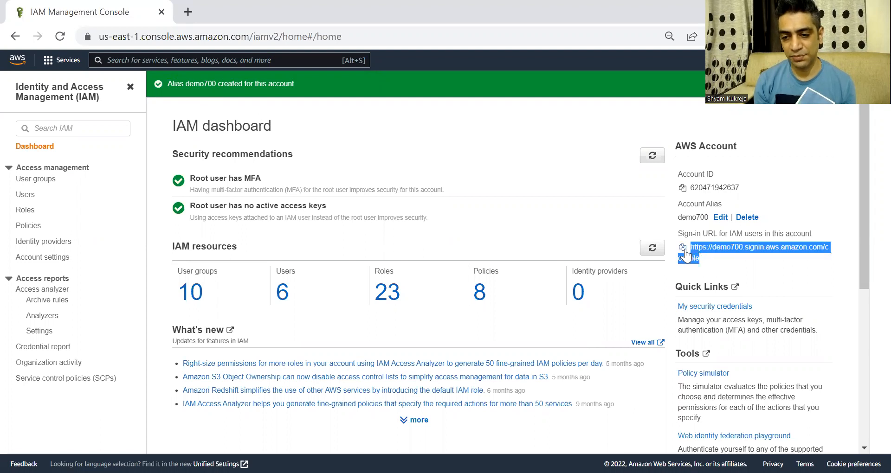
{"action": "left_click", "coordinate": [683, 247]}
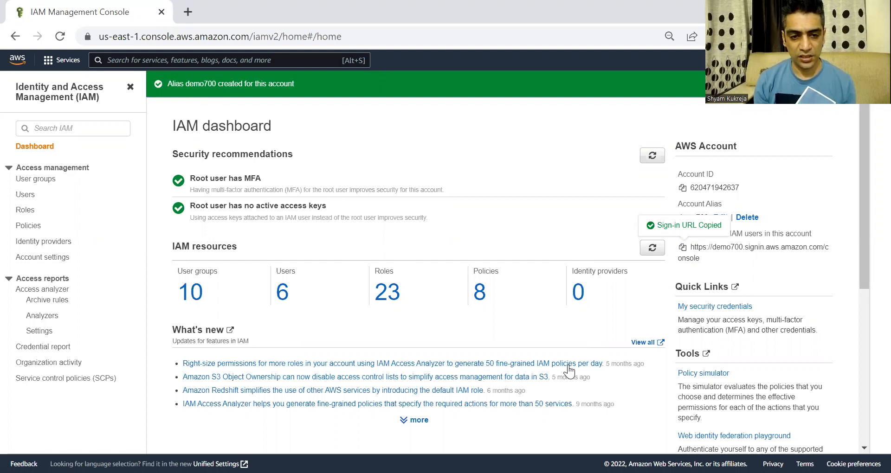
{"action": "key", "text": "alt+Tab"}
{"action": "left_click", "coordinate": [315, 33]}
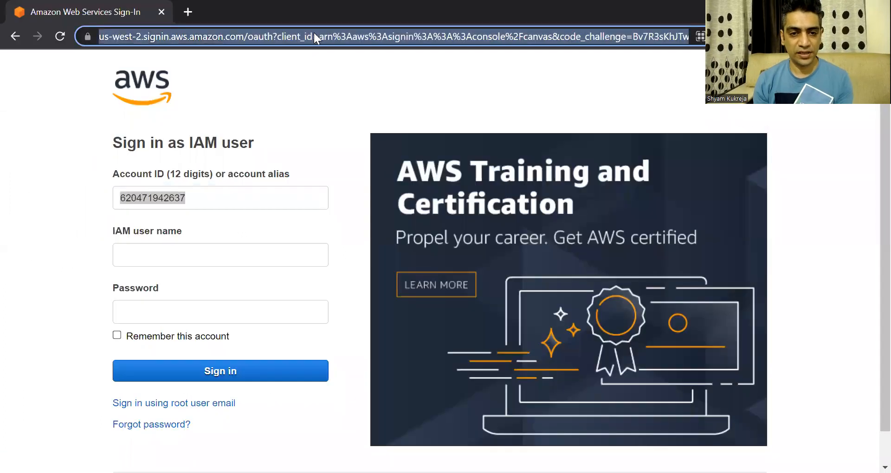
Load the copied sign-in URL so the form shows the demo700 alias prefilled
{"action": "key", "text": "ctrl+v"}
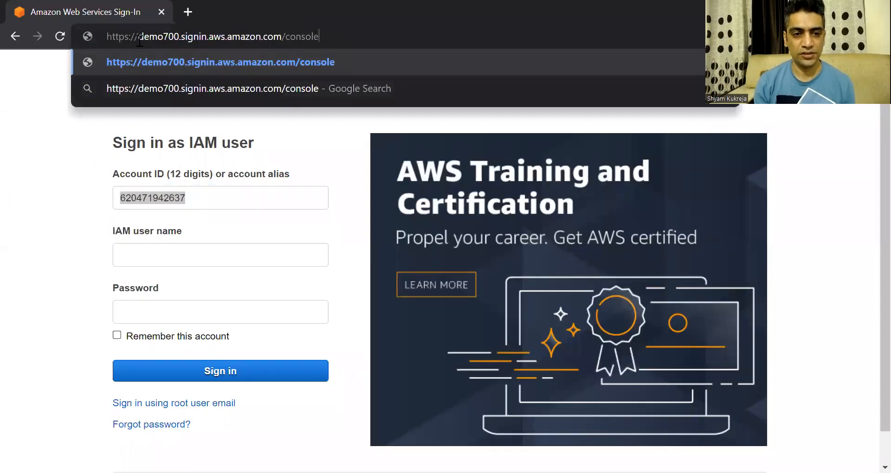
{"action": "key", "text": "Return"}
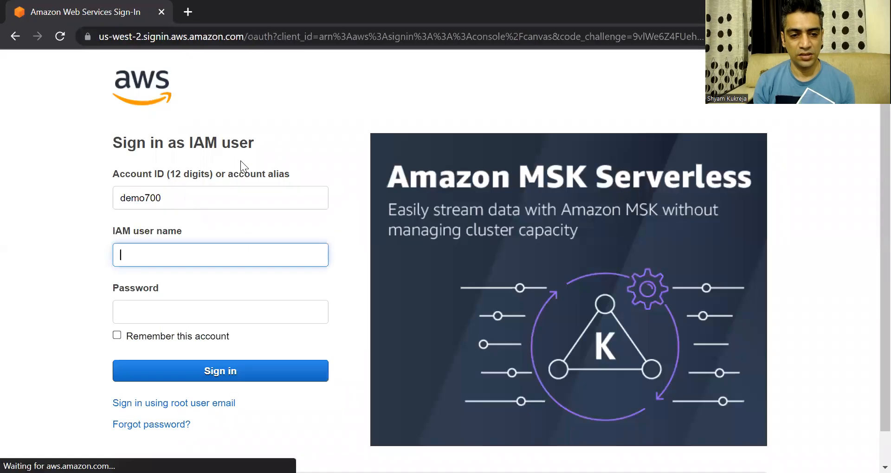
{"action": "left_click_drag", "start_coordinate": [169, 200], "coordinate": [118, 199]}
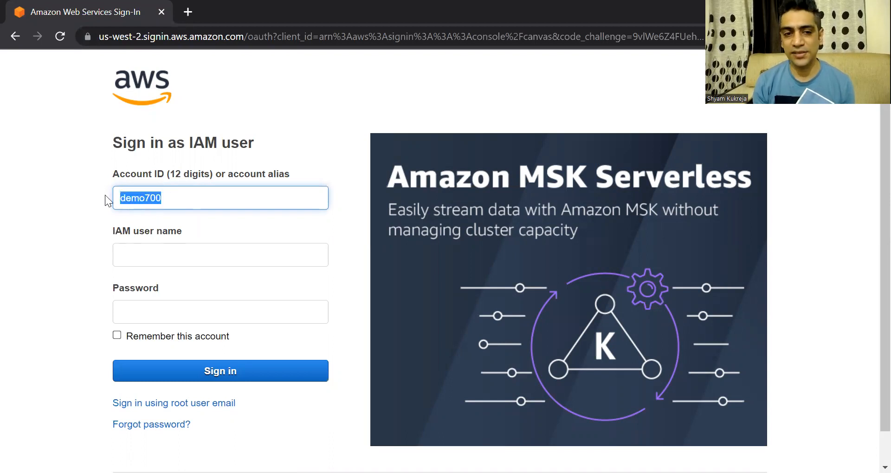
Check the IAM user name and password fields, then turn to the User Creation Steps notes
{"action": "left_click", "coordinate": [150, 251]}
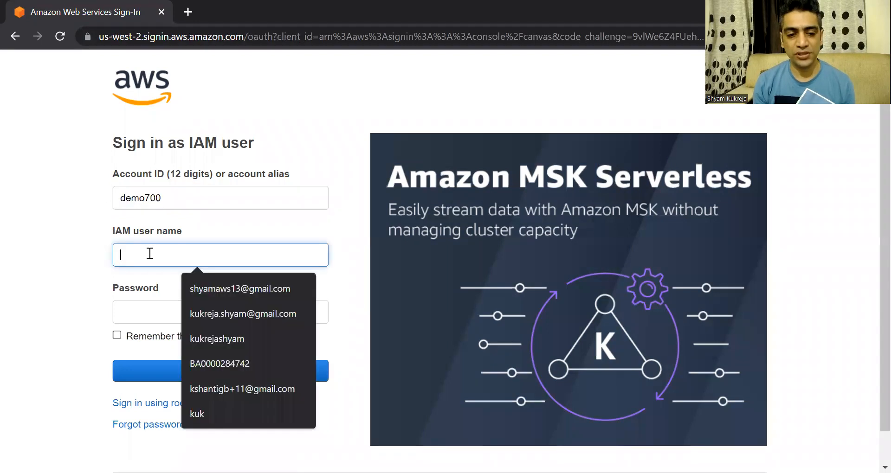
{"action": "left_click", "coordinate": [148, 316]}
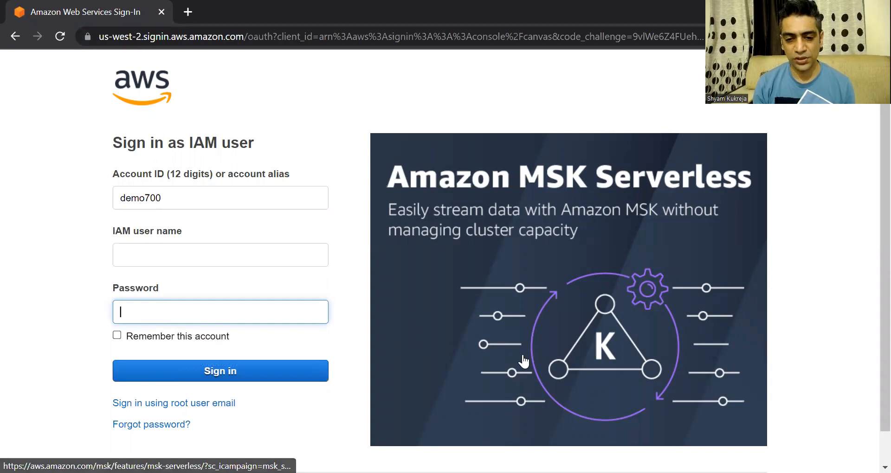
{"action": "key", "text": "alt+Tab"}
{"action": "left_click_drag", "start_coordinate": [145, 175], "coordinate": [37, 177]}
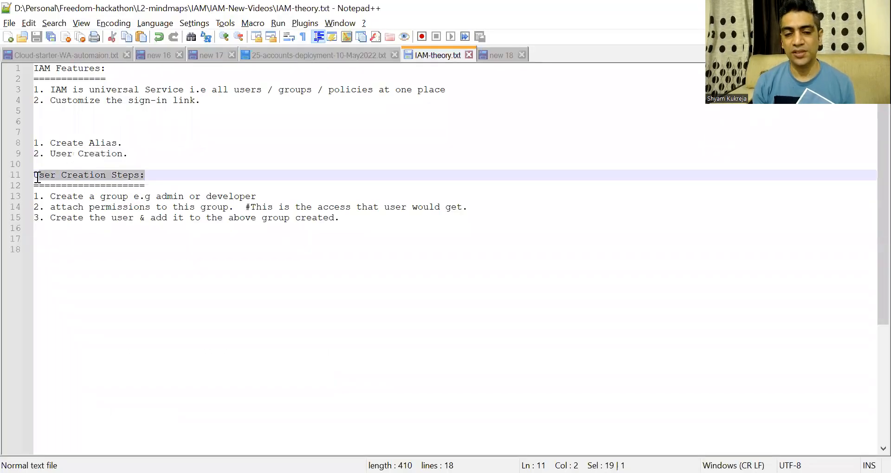
Go over the first two notes: create a group such as admin and attach permissions to it
{"action": "left_click", "coordinate": [78, 196]}
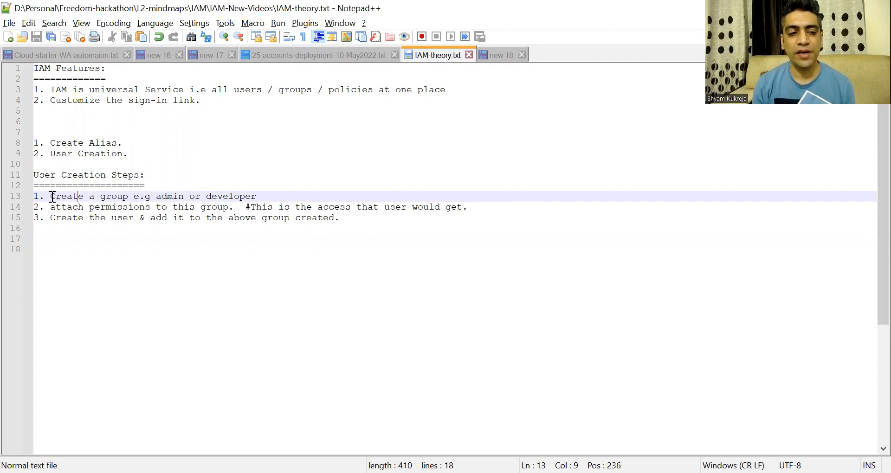
{"action": "left_click_drag", "start_coordinate": [51, 197], "coordinate": [129, 197]}
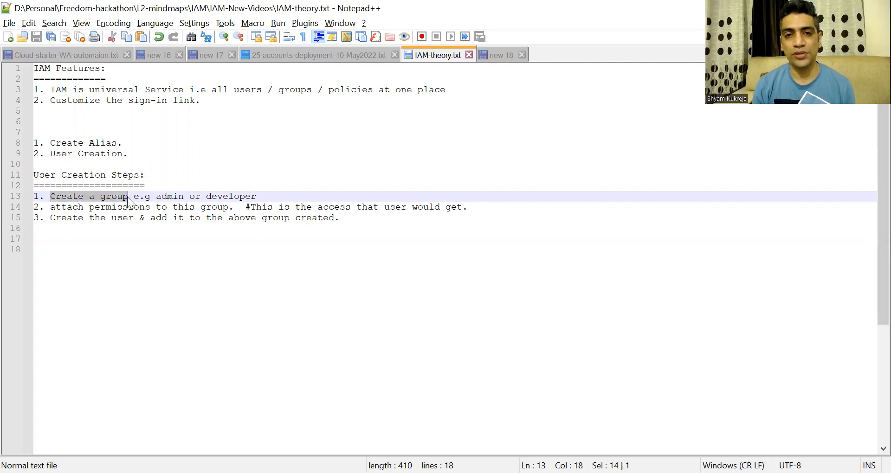
{"action": "left_click_drag", "start_coordinate": [156, 197], "coordinate": [228, 197]}
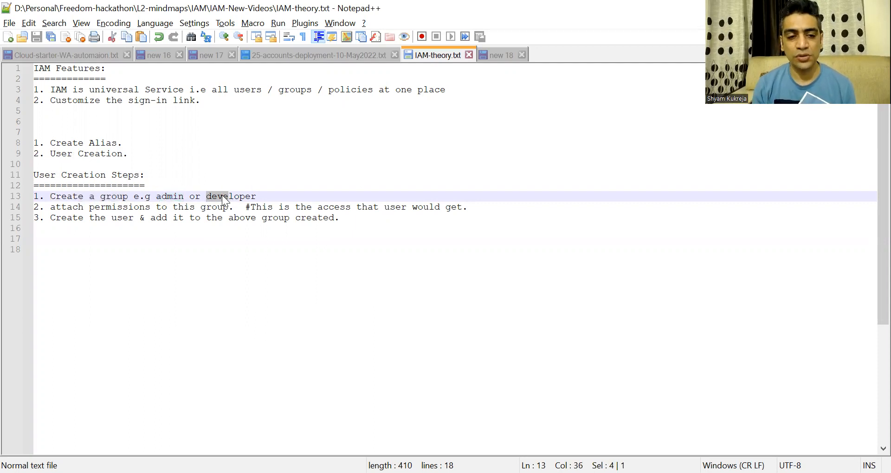
{"action": "left_click", "coordinate": [184, 196]}
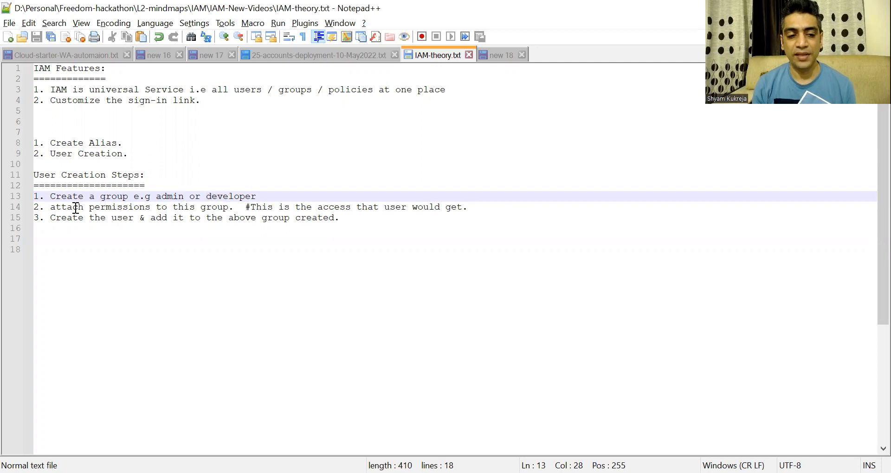
{"action": "left_click_drag", "start_coordinate": [50, 207], "coordinate": [229, 207]}
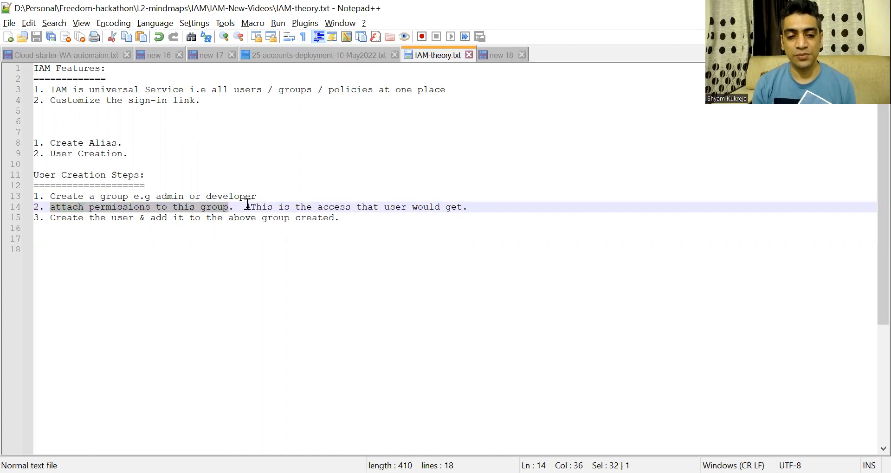
{"action": "left_click", "coordinate": [261, 208]}
{"action": "left_click_drag", "start_coordinate": [253, 207], "coordinate": [467, 210]}
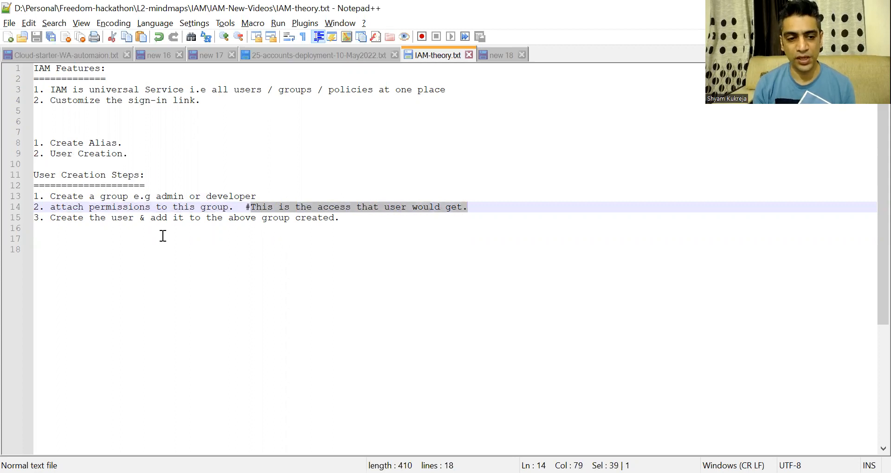
Go over step 3, creating the user and adding it to the group, then recap all three
{"action": "left_click_drag", "start_coordinate": [50, 217], "coordinate": [336, 220]}
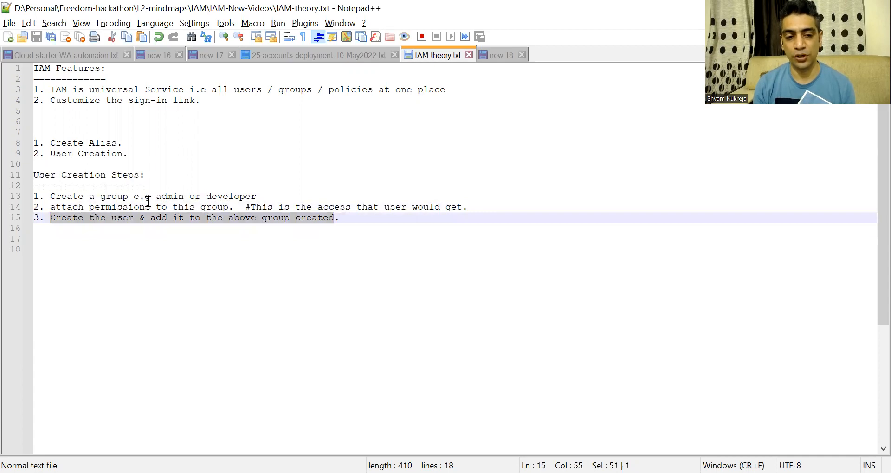
{"action": "left_click_drag", "start_coordinate": [145, 196], "coordinate": [189, 197]}
{"action": "left_click_drag", "start_coordinate": [123, 204], "coordinate": [167, 207]}
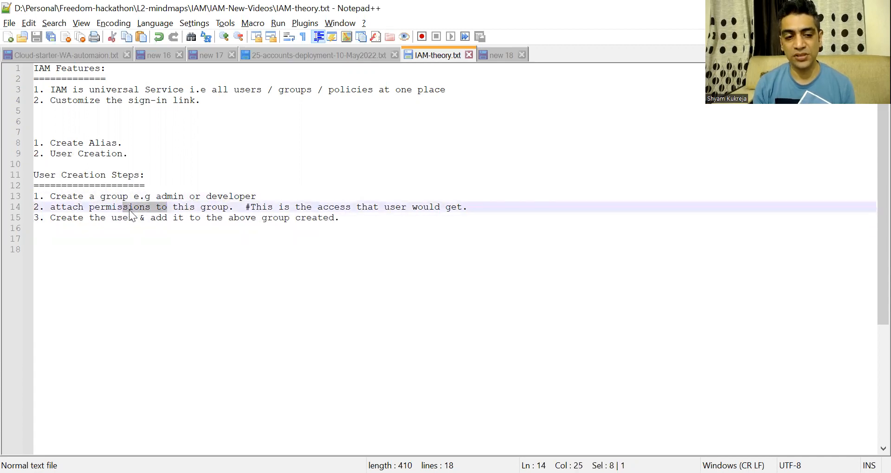
{"action": "left_click_drag", "start_coordinate": [84, 216], "coordinate": [247, 220]}
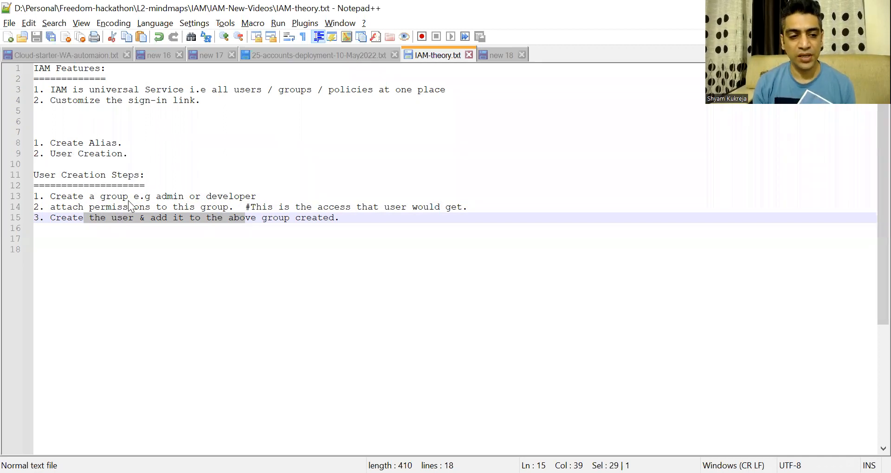
{"action": "key", "text": "alt+Tab"}
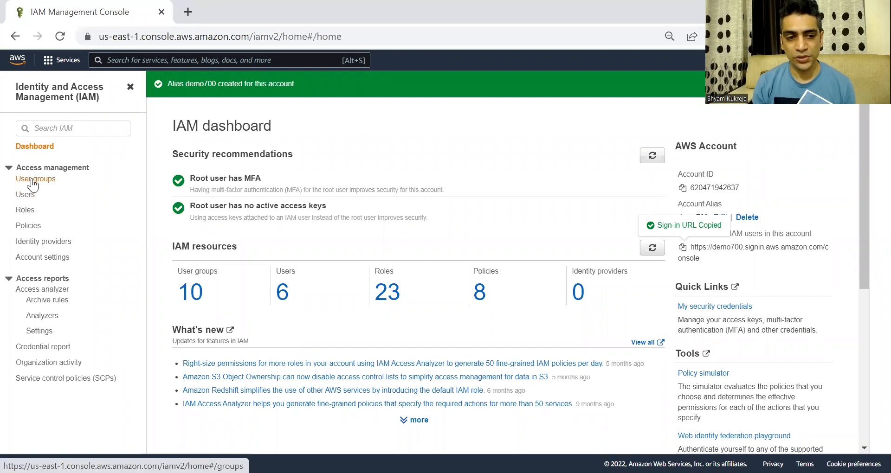
Open the User groups list showing the ten existing groups, including admin and Developers
{"action": "left_click_drag", "start_coordinate": [57, 180], "coordinate": [30, 183]}
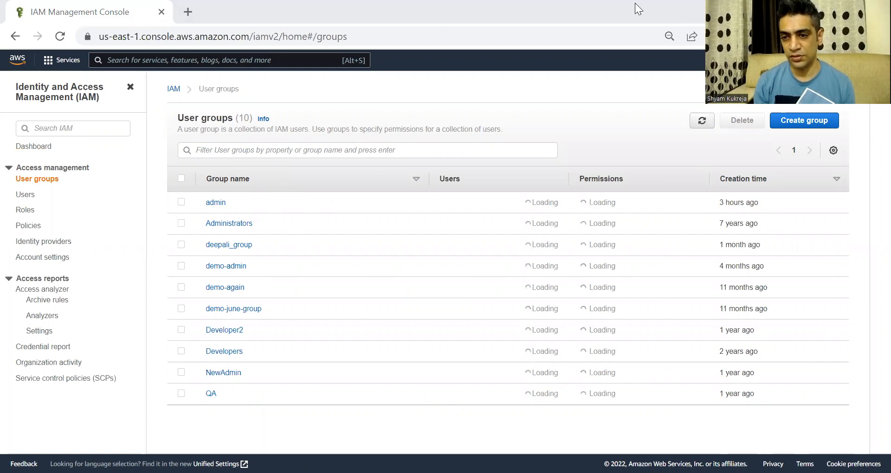
Start a new user group named admin-1 and scroll down to Attach permissions policies
{"action": "left_click", "coordinate": [806, 121]}
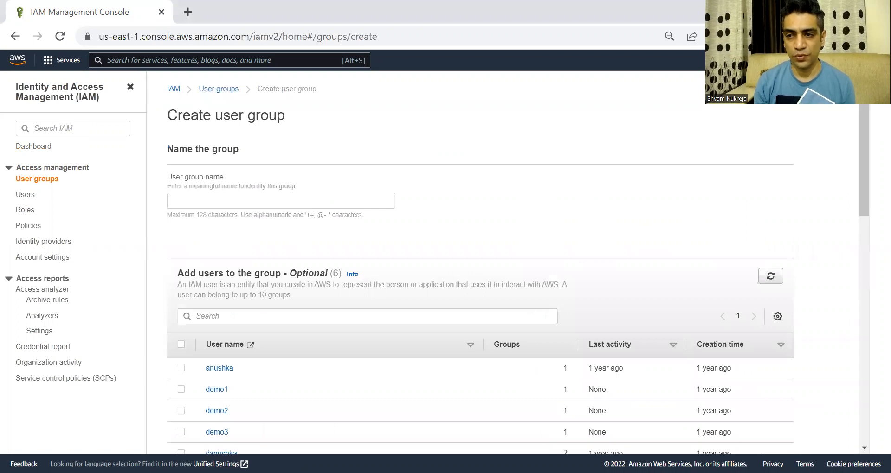
{"action": "left_click", "coordinate": [290, 200]}
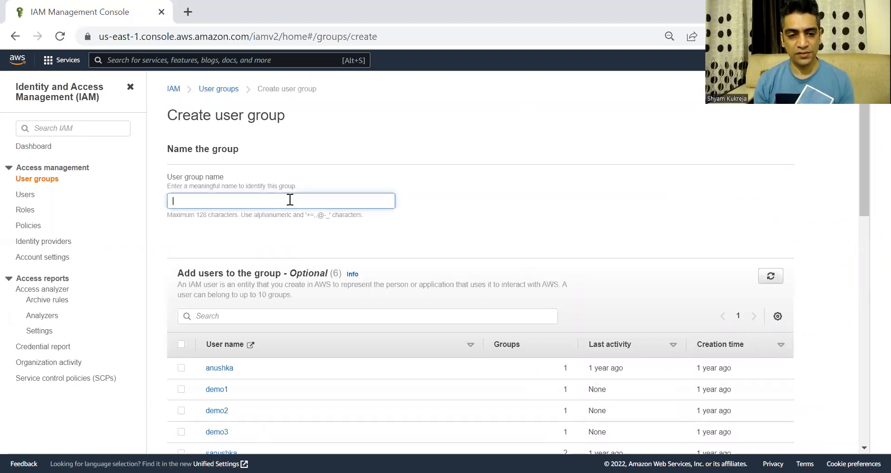
{"action": "type", "text": "admin"}
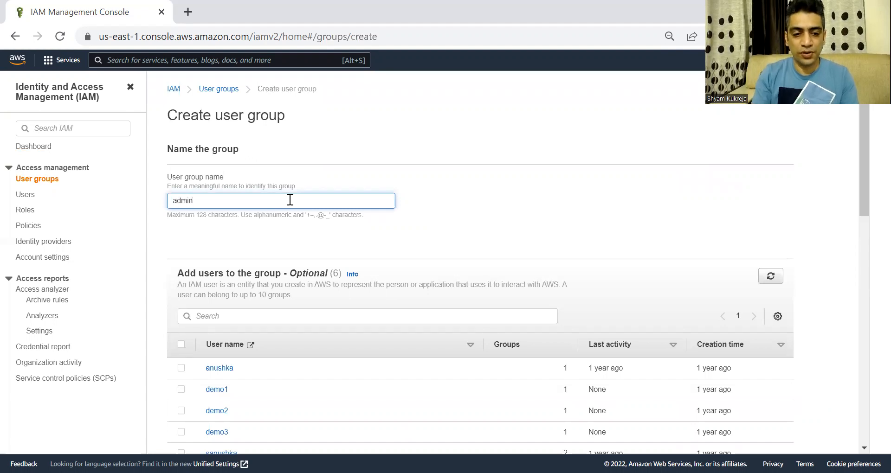
{"action": "type", "text": "-1"}
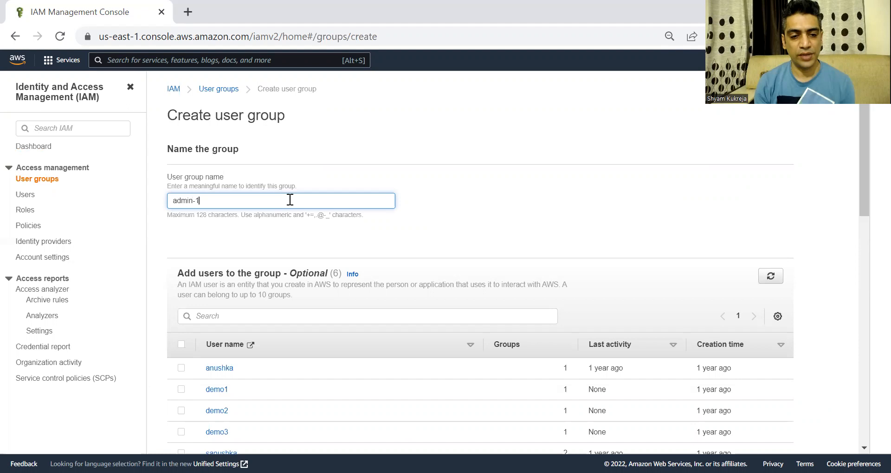
{"action": "scroll", "coordinate": [340, 226], "scroll_direction": "down", "scroll_amount": 1}
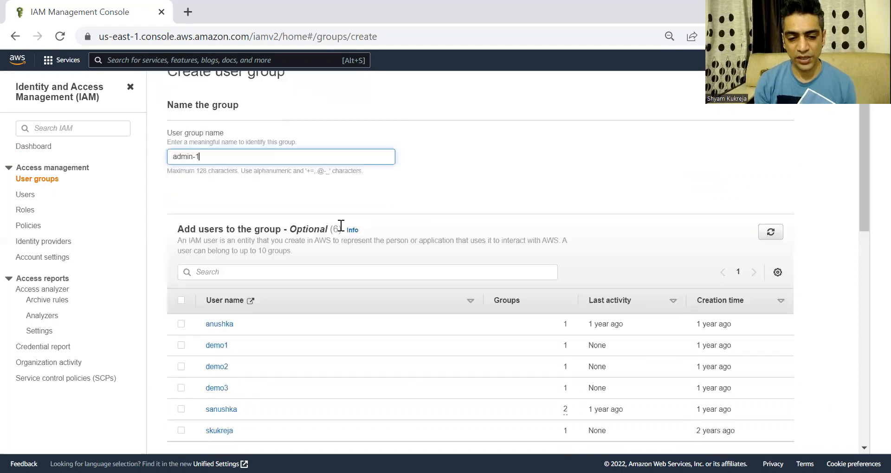
{"action": "scroll", "coordinate": [340, 226], "scroll_direction": "down", "scroll_amount": 3}
{"action": "scroll", "coordinate": [376, 139], "scroll_direction": "down", "scroll_amount": 1}
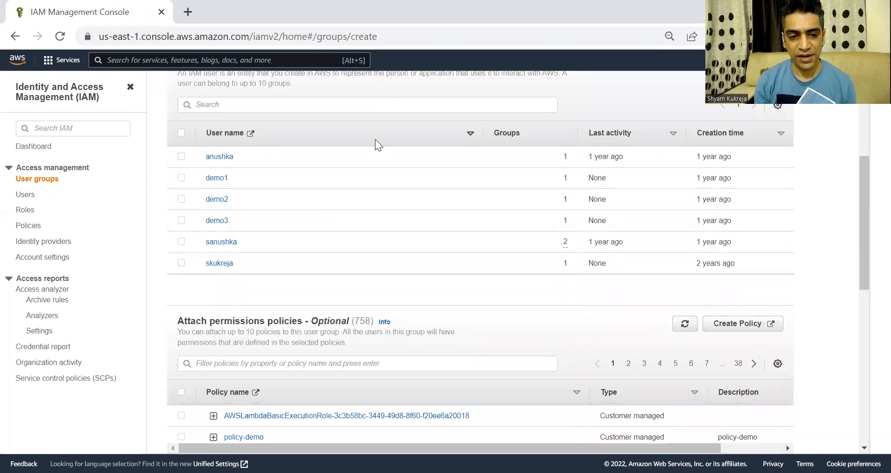
{"action": "scroll", "coordinate": [375, 139], "scroll_direction": "down", "scroll_amount": 3}
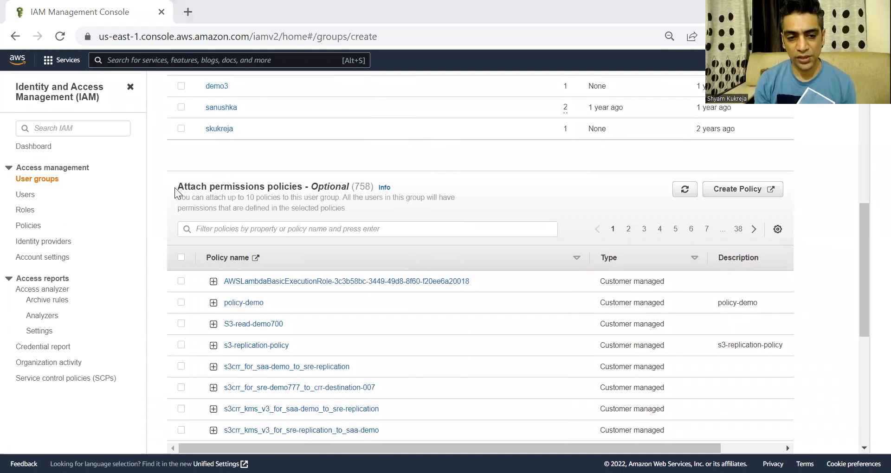
{"action": "left_click_drag", "start_coordinate": [178, 187], "coordinate": [286, 191]}
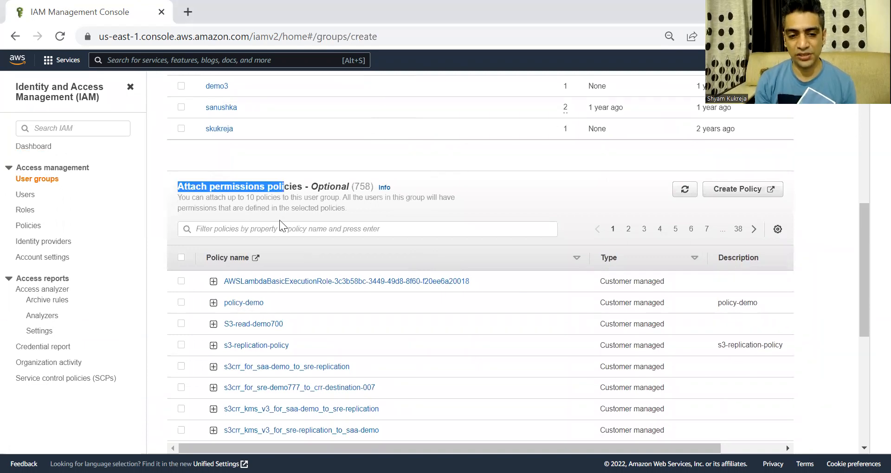
Filter the policies by 'adm' and tick AdministratorAccess for the admin-1 group
{"action": "scroll", "coordinate": [281, 226], "scroll_direction": "down", "scroll_amount": 1}
{"action": "left_click", "coordinate": [273, 181]}
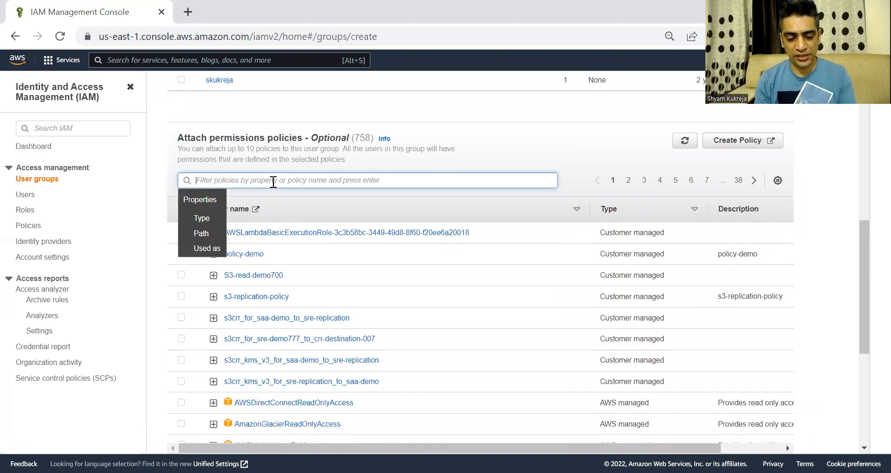
{"action": "type", "text": "admin"}
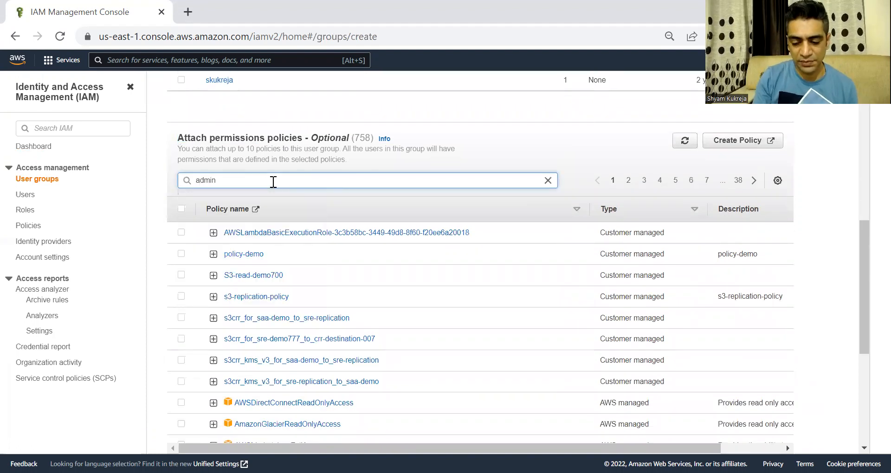
{"action": "key", "text": "Return"}
{"action": "scroll", "coordinate": [234, 200], "scroll_direction": "down", "scroll_amount": 2}
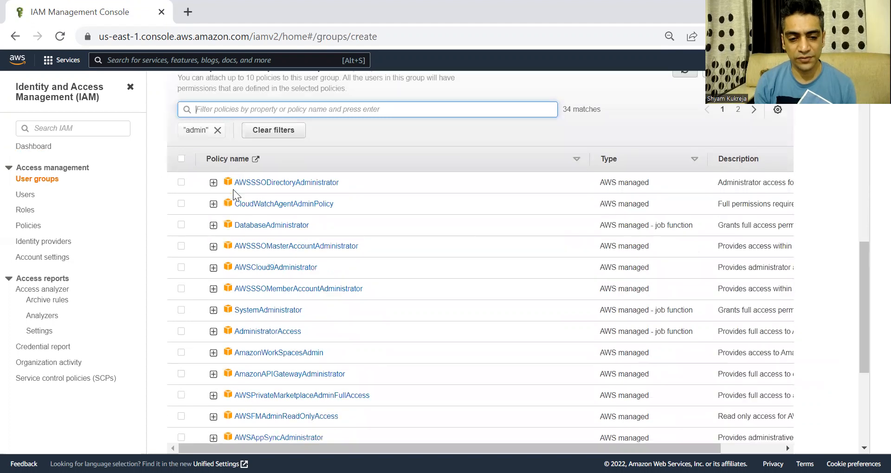
{"action": "scroll", "coordinate": [251, 265], "scroll_direction": "down", "scroll_amount": 1}
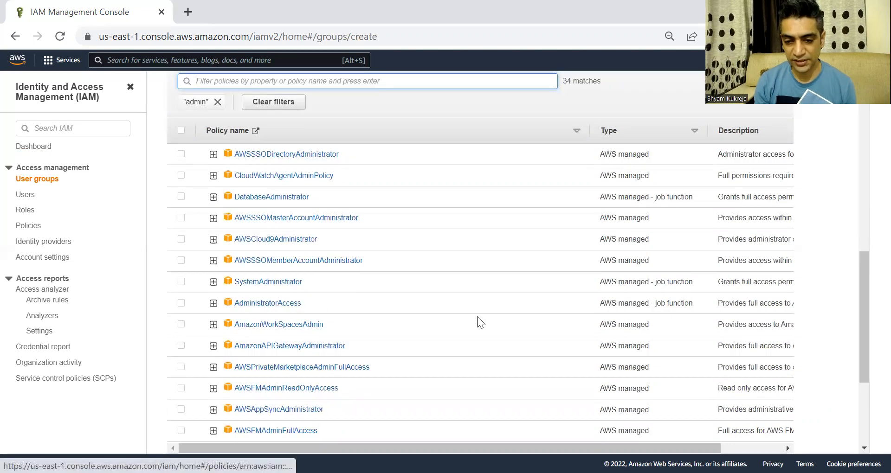
{"action": "left_click_drag", "start_coordinate": [600, 306], "coordinate": [695, 307]}
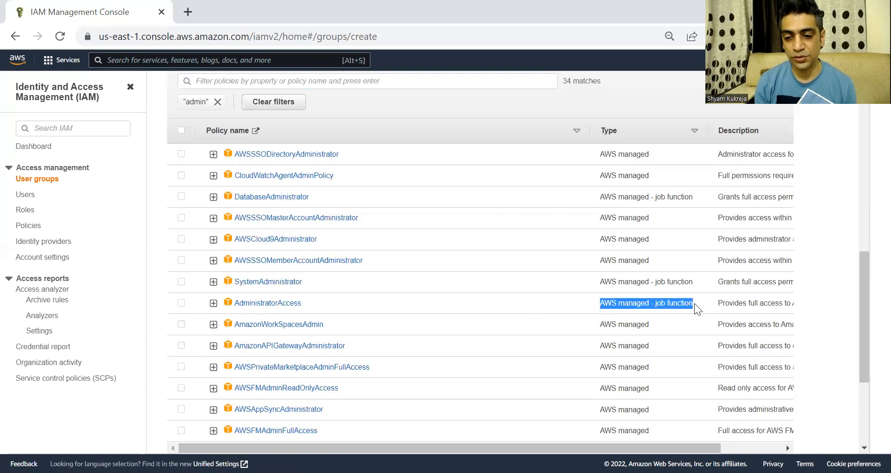
{"action": "left_click", "coordinate": [181, 305]}
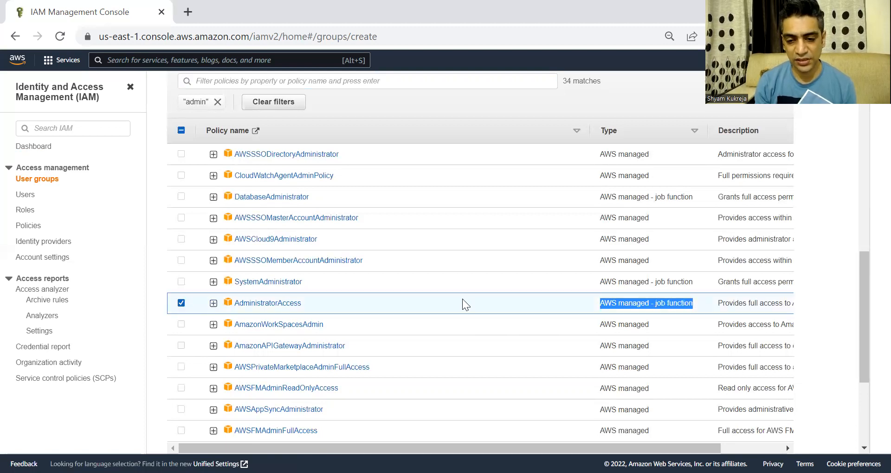
{"action": "scroll", "coordinate": [462, 299], "scroll_direction": "down", "scroll_amount": 3}
{"action": "scroll", "coordinate": [463, 299], "scroll_direction": "down", "scroll_amount": 1}
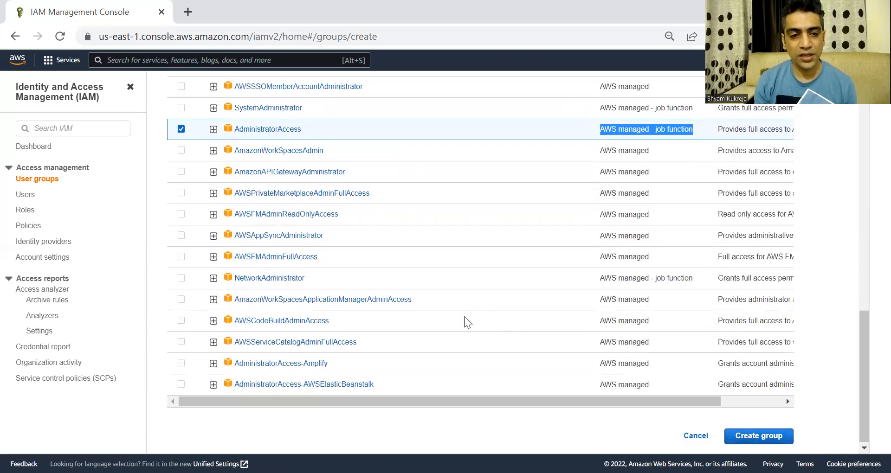
{"action": "scroll", "coordinate": [464, 318], "scroll_direction": "up", "scroll_amount": 3}
{"action": "scroll", "coordinate": [464, 317], "scroll_direction": "up", "scroll_amount": 2}
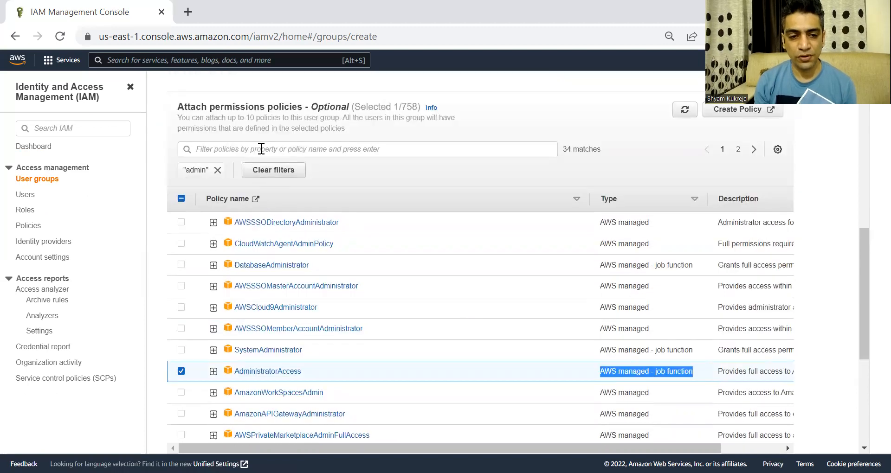
Try a 'database' policy filter, then remove the filters to list all policies
{"action": "left_click", "coordinate": [261, 149]}
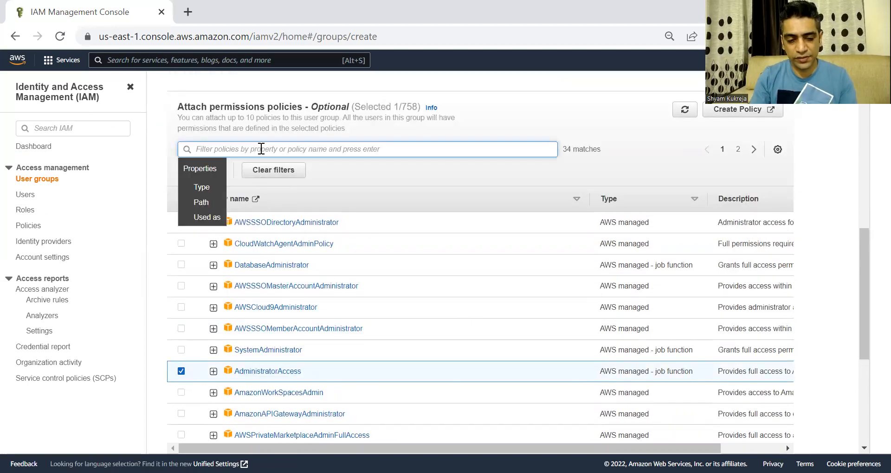
{"action": "type", "text": "da"}
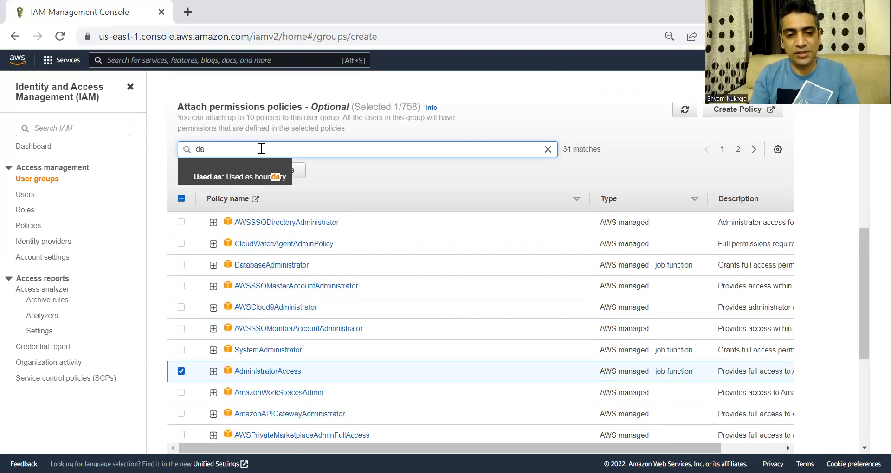
{"action": "type", "text": "taba"}
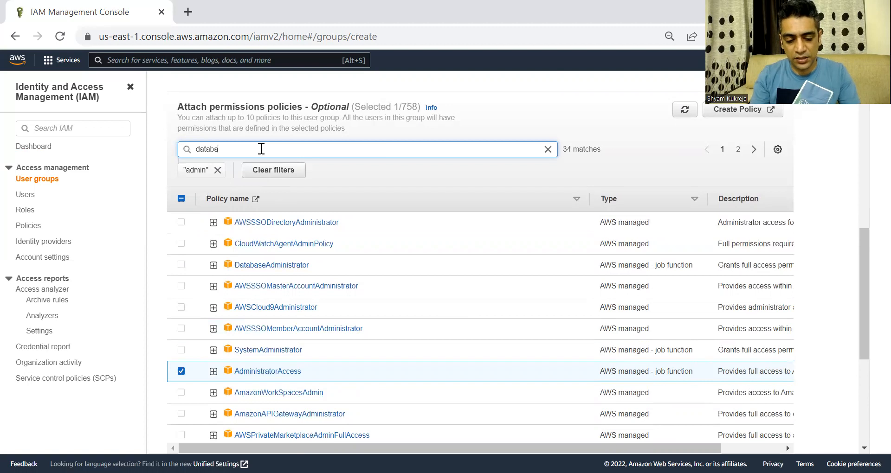
{"action": "type", "text": "se"}
{"action": "key", "text": "Return"}
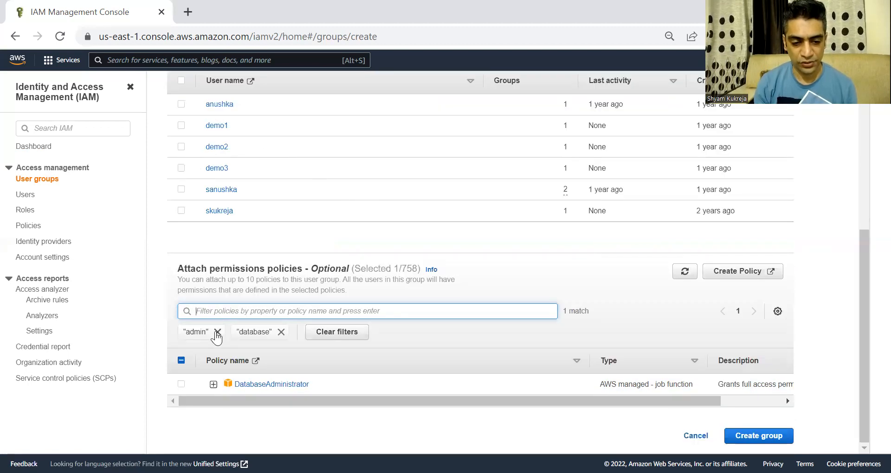
{"action": "left_click", "coordinate": [217, 332]}
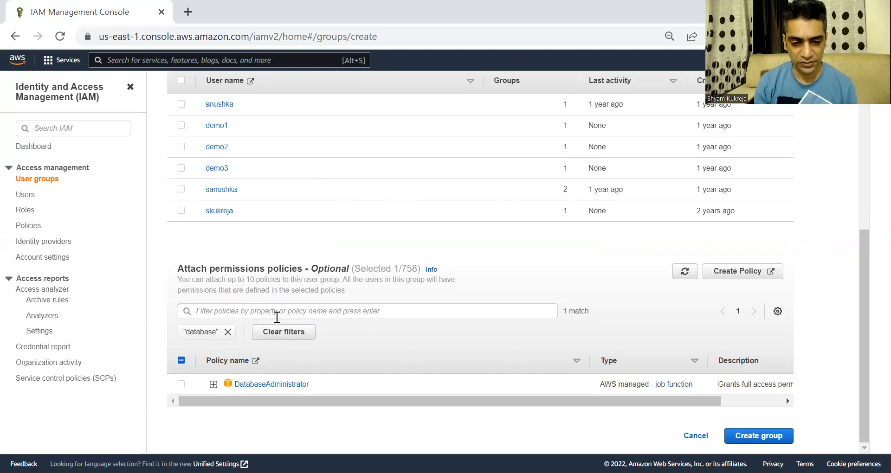
{"action": "left_click", "coordinate": [277, 314]}
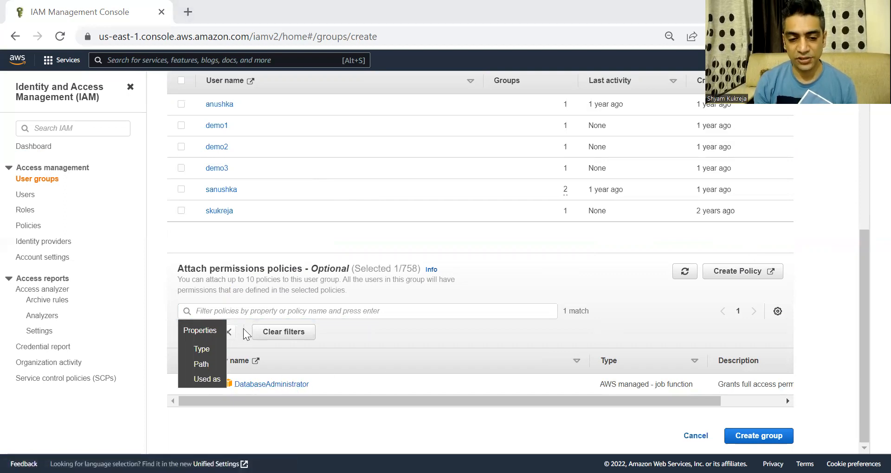
{"action": "left_click", "coordinate": [249, 315]}
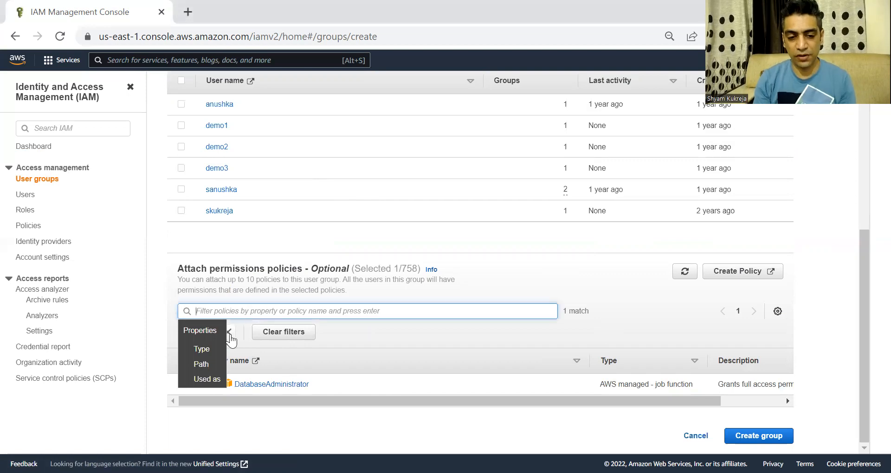
{"action": "left_click", "coordinate": [229, 333]}
Refilter policies by 'ad', confirm AdministratorAccess is ticked, and create the admin-1 group
{"action": "left_click", "coordinate": [252, 313]}
{"action": "type", "text": "ad"}
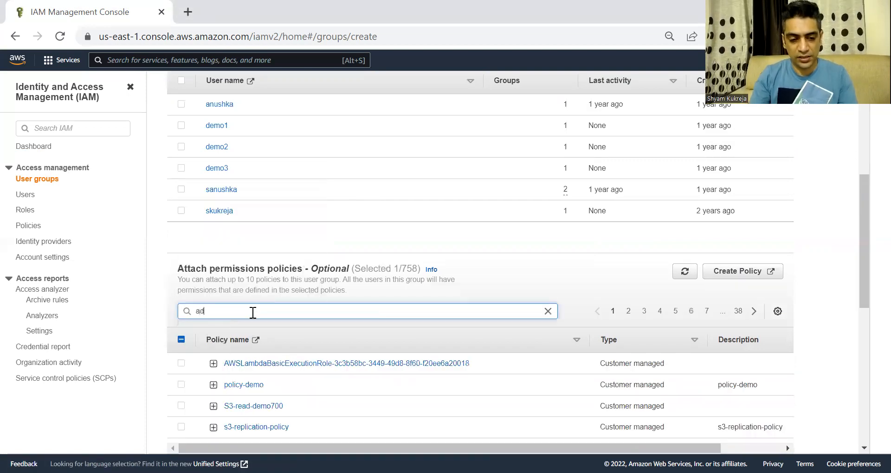
{"action": "key", "text": "Return"}
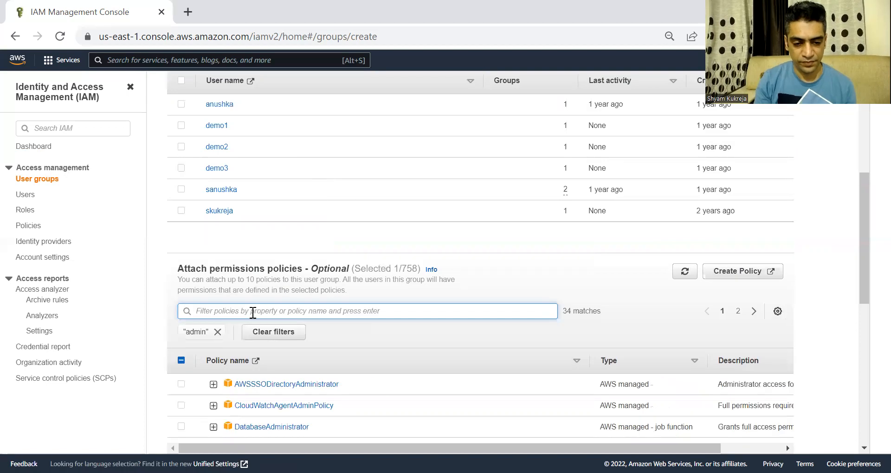
{"action": "scroll", "coordinate": [240, 342], "scroll_direction": "down", "scroll_amount": 4}
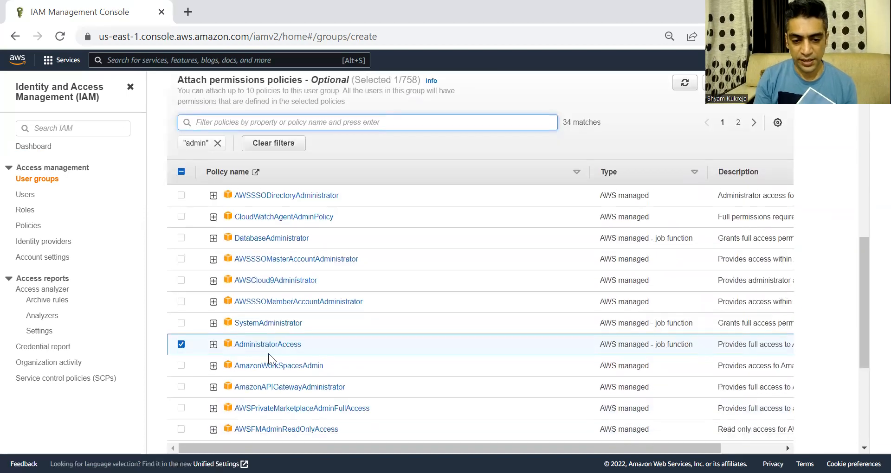
{"action": "scroll", "coordinate": [832, 358], "scroll_direction": "down", "scroll_amount": 5}
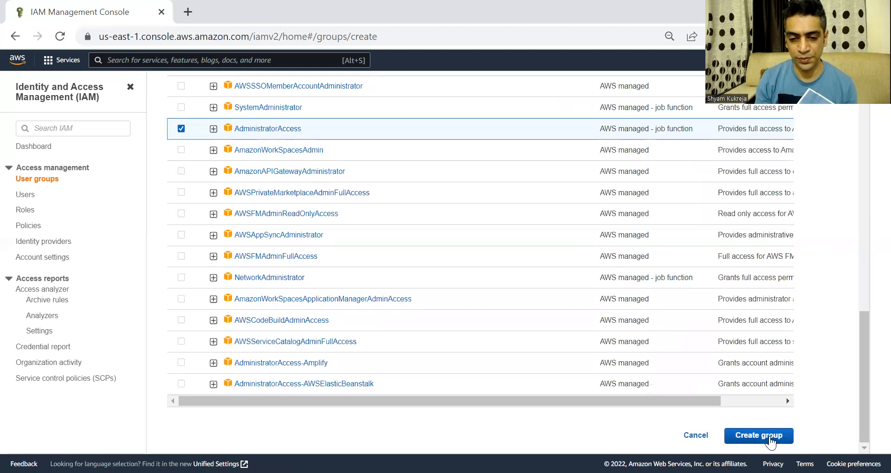
{"action": "left_click", "coordinate": [769, 439]}
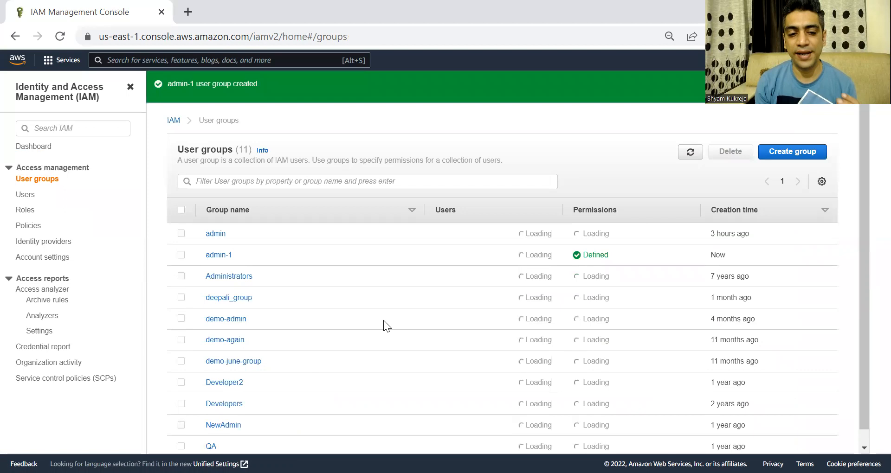
Go to the IAM Users list and start adding a new user
{"action": "double_click", "coordinate": [25, 195]}
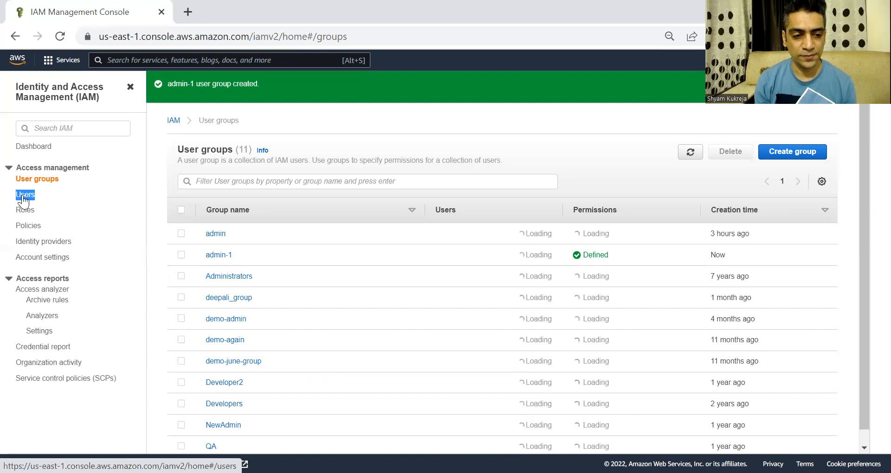
{"action": "left_click", "coordinate": [25, 196]}
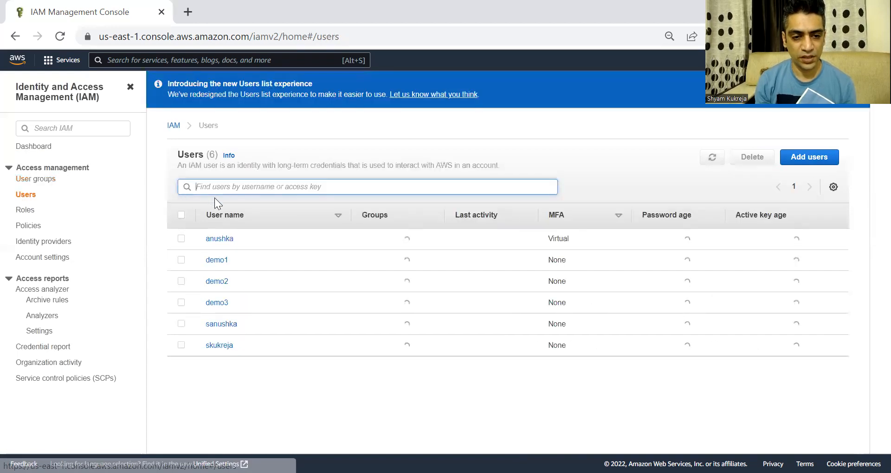
{"action": "left_click", "coordinate": [812, 160]}
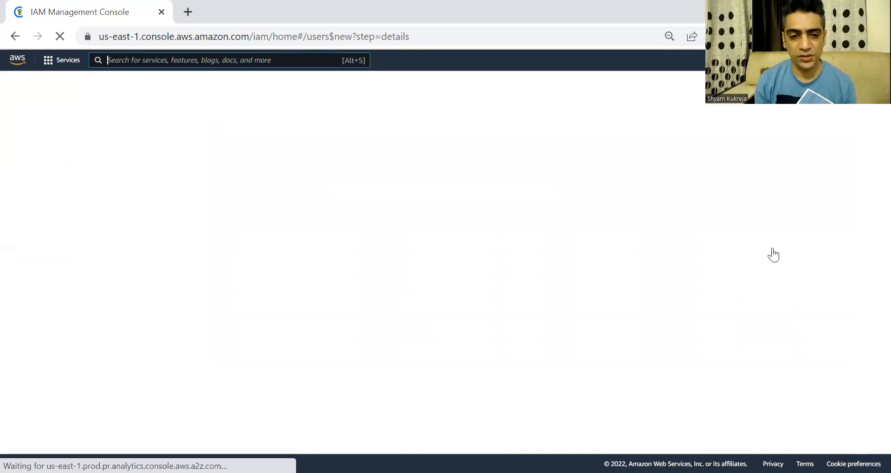
Enter Mavis as the new user's name and review the access type options
{"action": "left_click", "coordinate": [379, 167]}
{"action": "type", "text": "Mavis"}
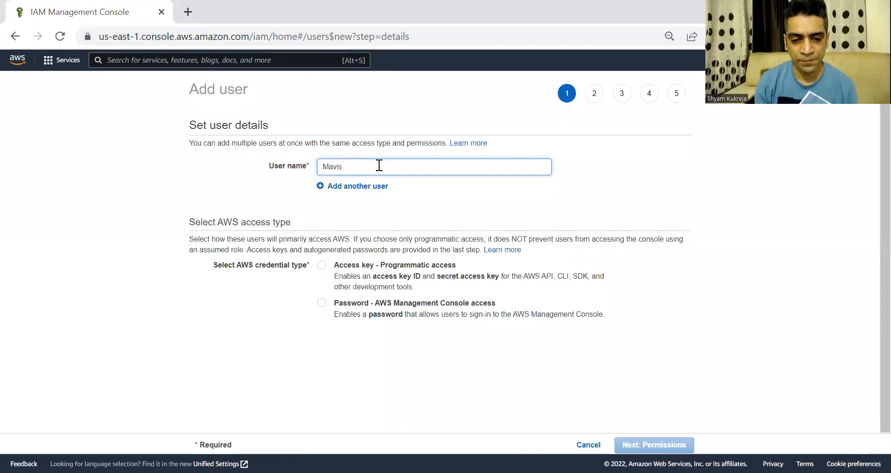
{"action": "scroll", "coordinate": [379, 166], "scroll_direction": "down", "scroll_amount": 1}
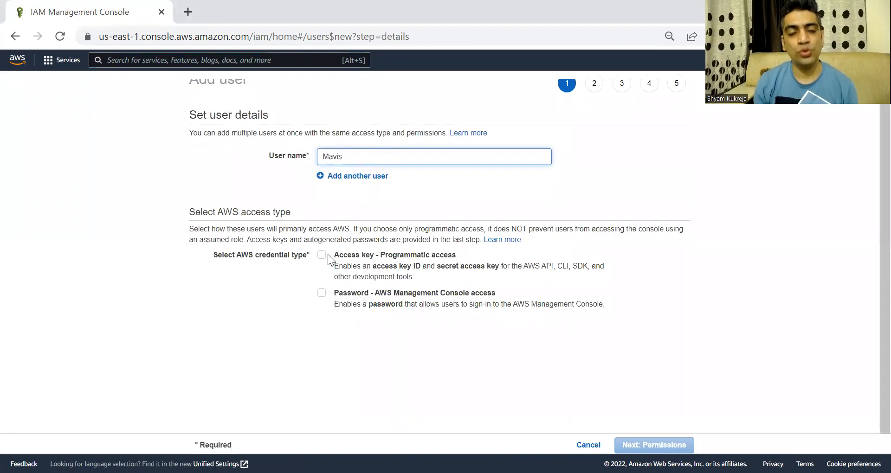
{"action": "left_click_drag", "start_coordinate": [366, 255], "coordinate": [410, 256]}
{"action": "left_click_drag", "start_coordinate": [371, 294], "coordinate": [406, 293]}
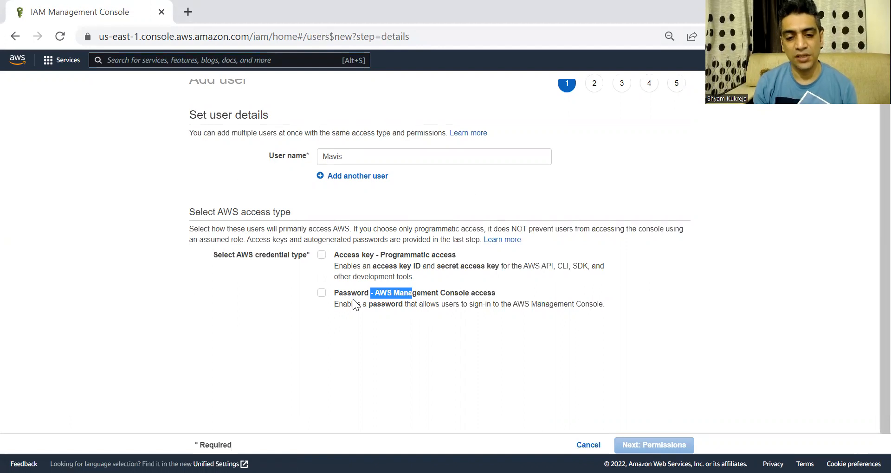
Enable console password access without requiring a password reset, then continue to permissions
{"action": "left_click", "coordinate": [324, 298]}
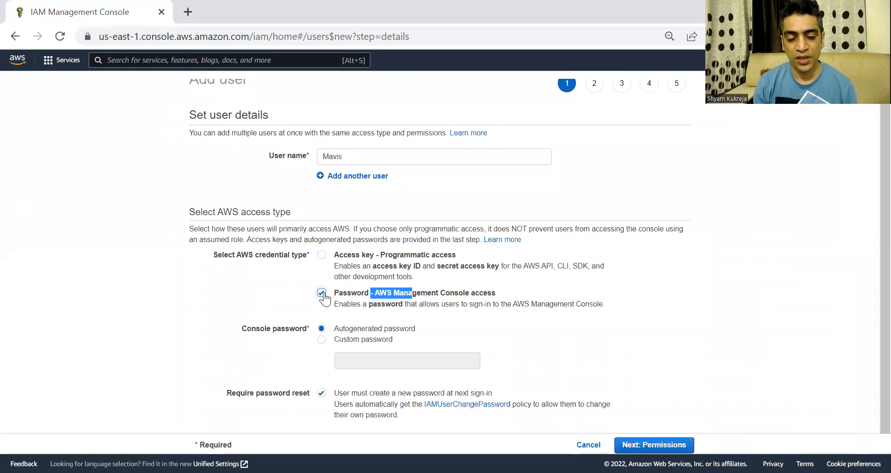
{"action": "left_click_drag", "start_coordinate": [424, 256], "coordinate": [374, 257]}
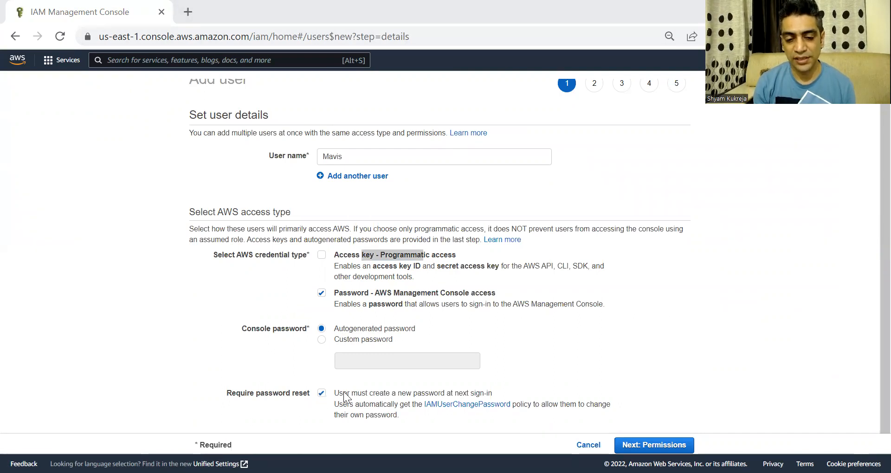
{"action": "left_click_drag", "start_coordinate": [343, 394], "coordinate": [441, 394]}
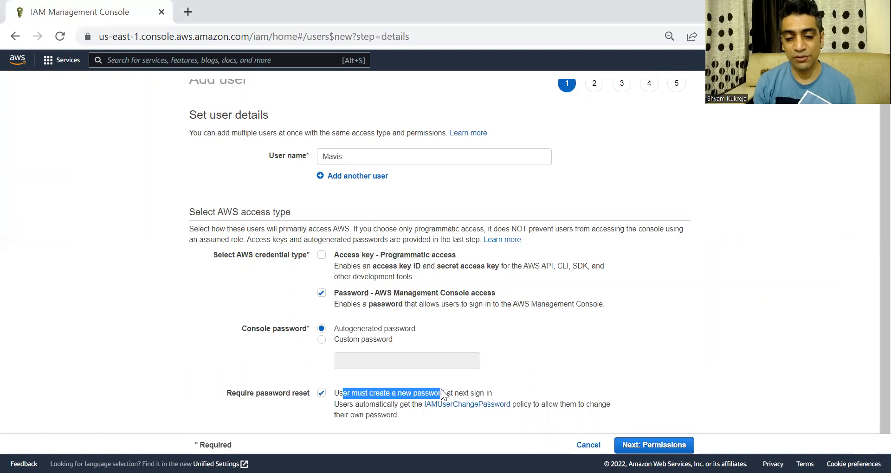
{"action": "left_click", "coordinate": [322, 394]}
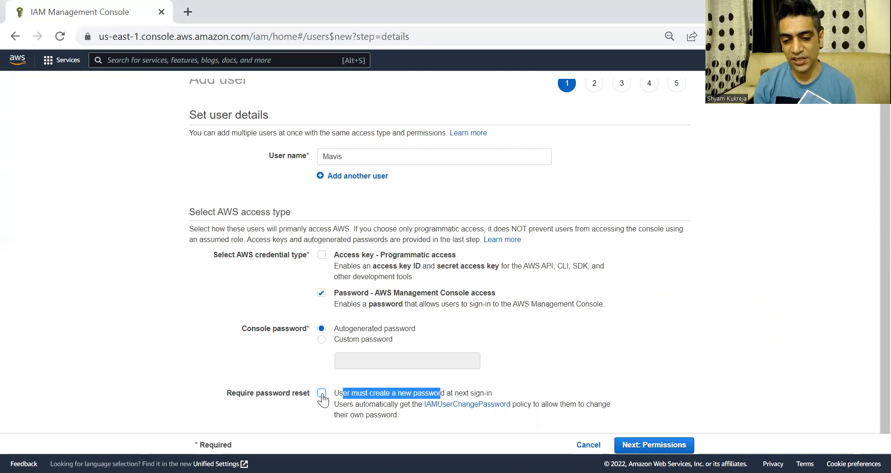
{"action": "left_click", "coordinate": [681, 446]}
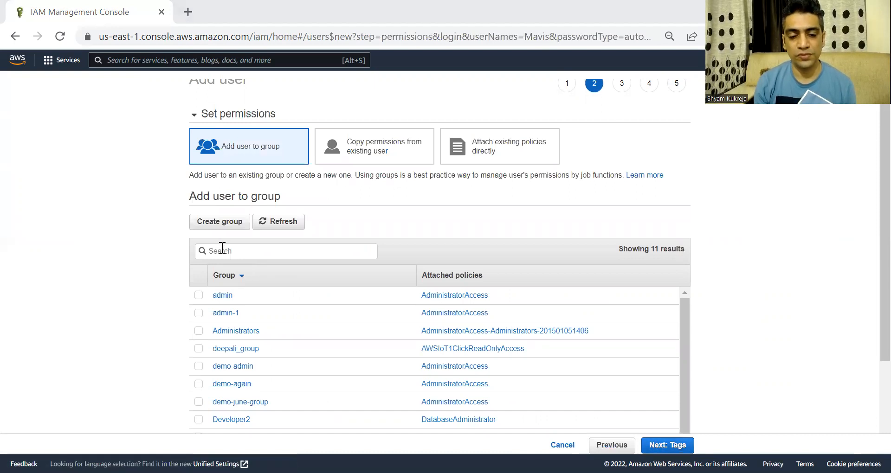
Add Mavis to the admin-1 group and skip tags to reach the review
{"action": "left_click", "coordinate": [198, 314]}
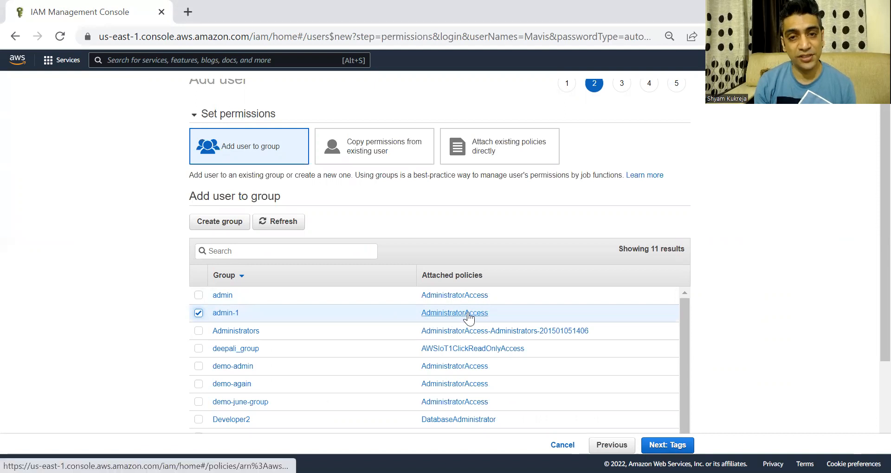
{"action": "left_click", "coordinate": [667, 446]}
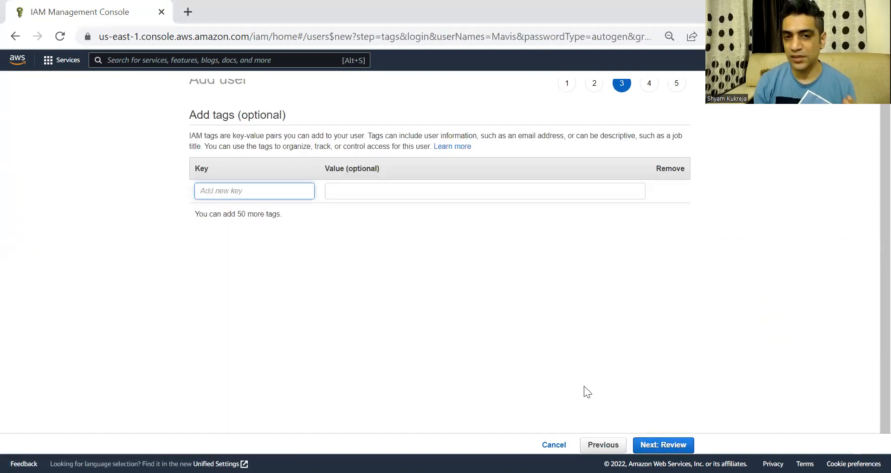
{"action": "left_click", "coordinate": [664, 443]}
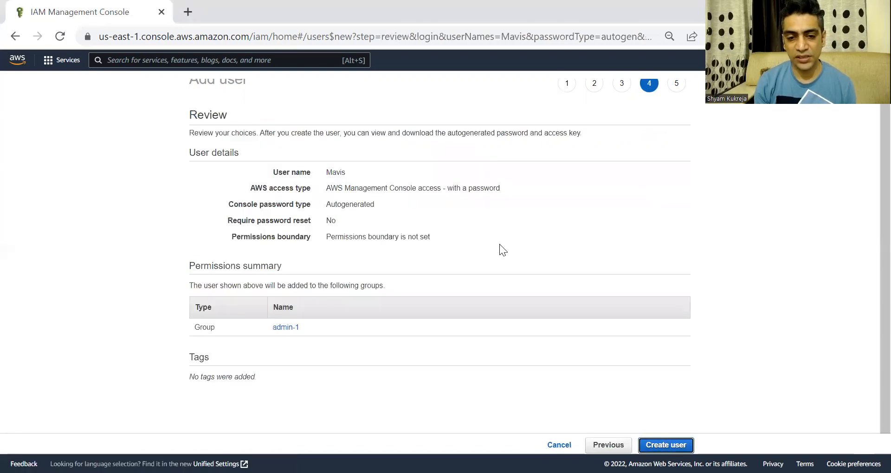
Confirm Mavis's console access and autogenerated password, create the user, and reveal the password
{"action": "double_click", "coordinate": [344, 172]}
{"action": "left_click_drag", "start_coordinate": [358, 188], "coordinate": [431, 192]}
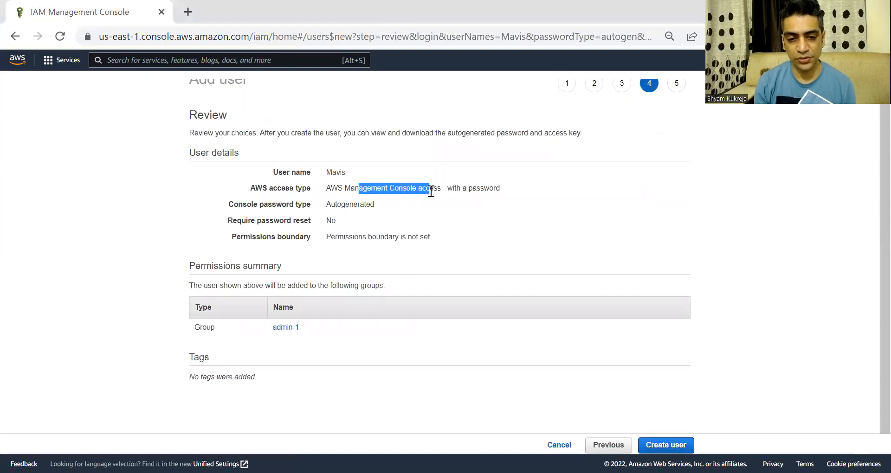
{"action": "left_click_drag", "start_coordinate": [374, 205], "coordinate": [339, 217]}
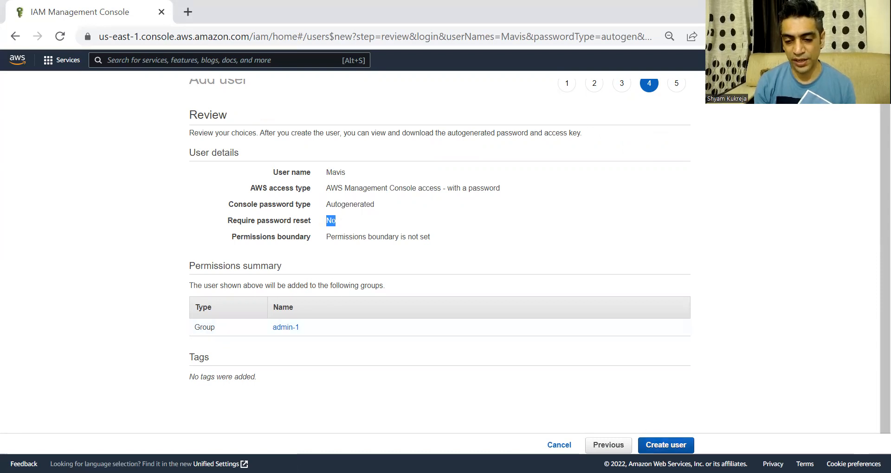
{"action": "left_click", "coordinate": [666, 445]}
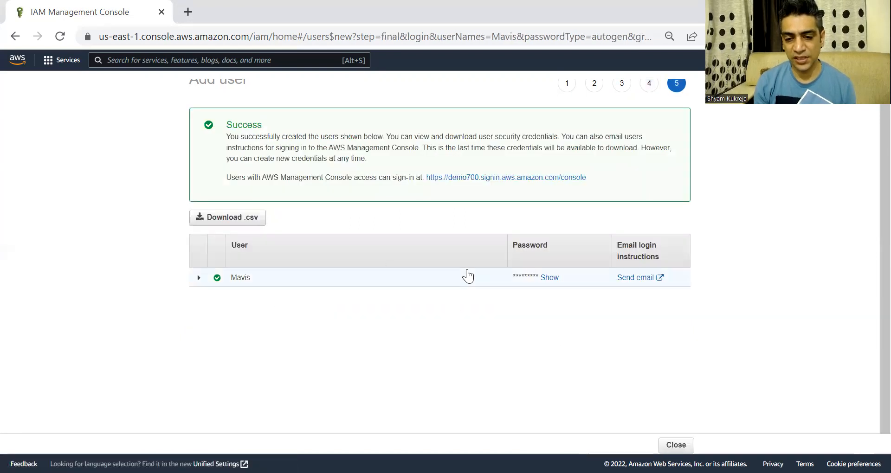
{"action": "left_click", "coordinate": [551, 278]}
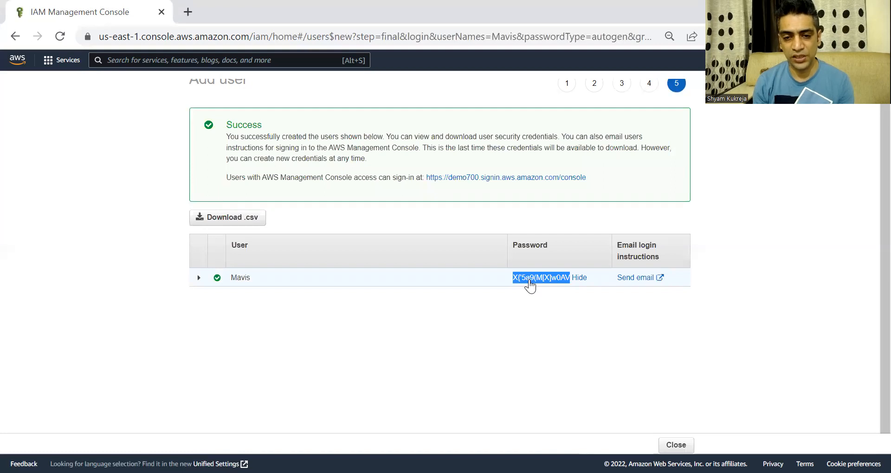
Select the demo700 sign-in URL on the success page for copying
{"action": "left_click", "coordinate": [575, 206]}
{"action": "left_click_drag", "start_coordinate": [588, 178], "coordinate": [427, 178]}
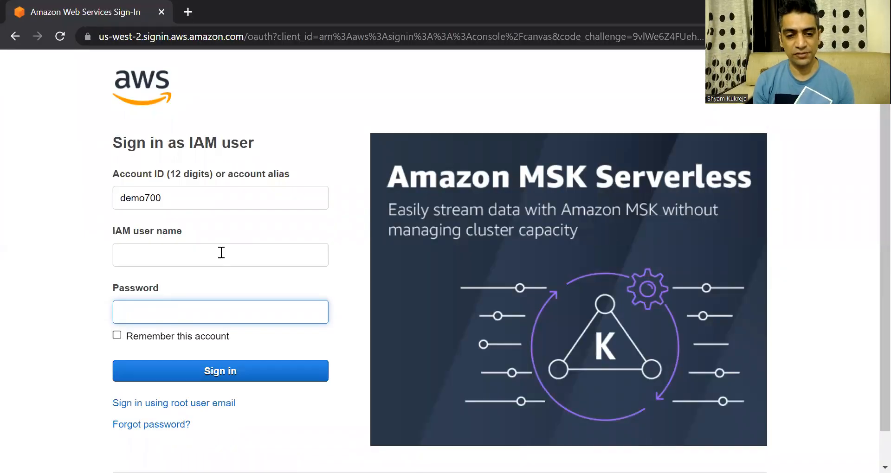
Enter Mavis as the IAM user name on the demo700 sign-in page
{"action": "left_click", "coordinate": [221, 252]}
{"action": "type", "text": "Ma"}
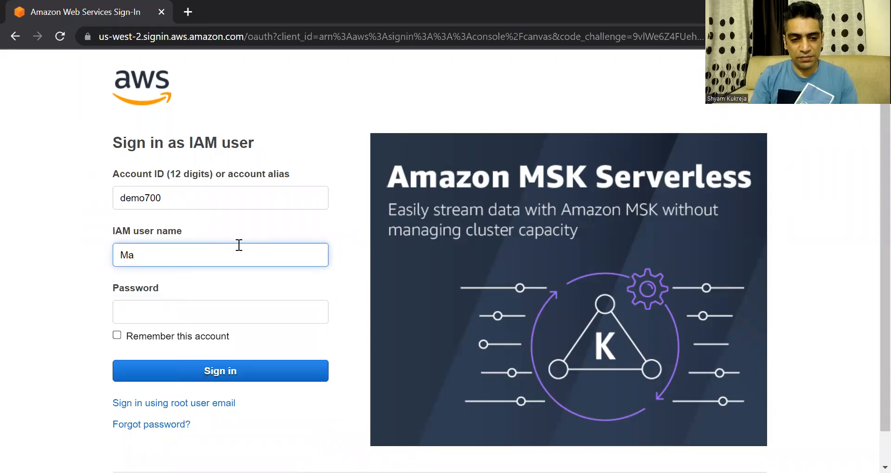
{"action": "type", "text": "vis"}
{"action": "left_click", "coordinate": [243, 310]}
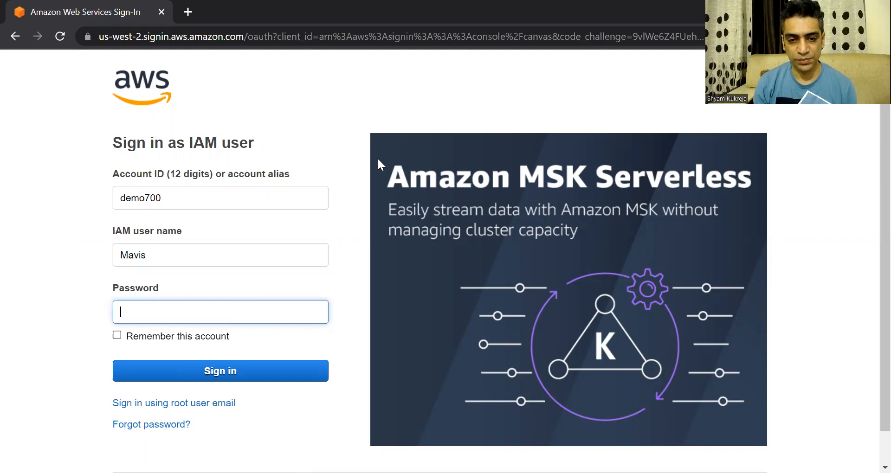
Copy the generated password from the success page, paste it in, and sign in
{"action": "key", "text": "alt+Tab"}
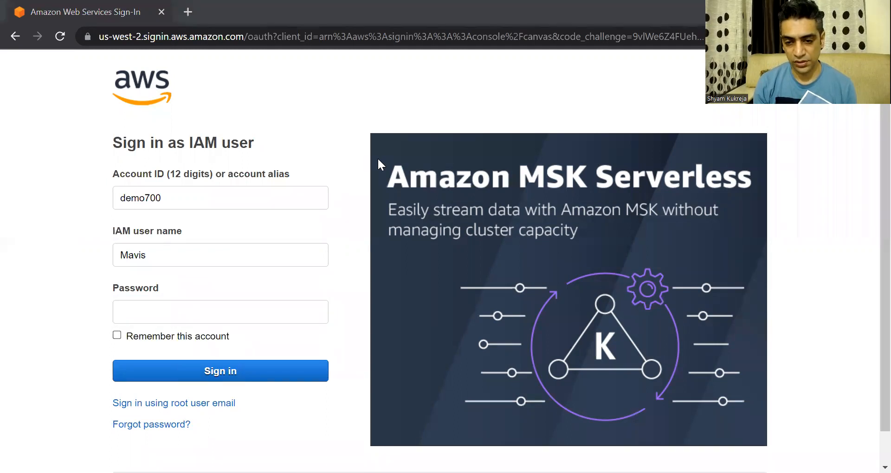
{"action": "key", "text": "alt+Tab"}
{"action": "left_click_drag", "start_coordinate": [514, 278], "coordinate": [570, 286]}
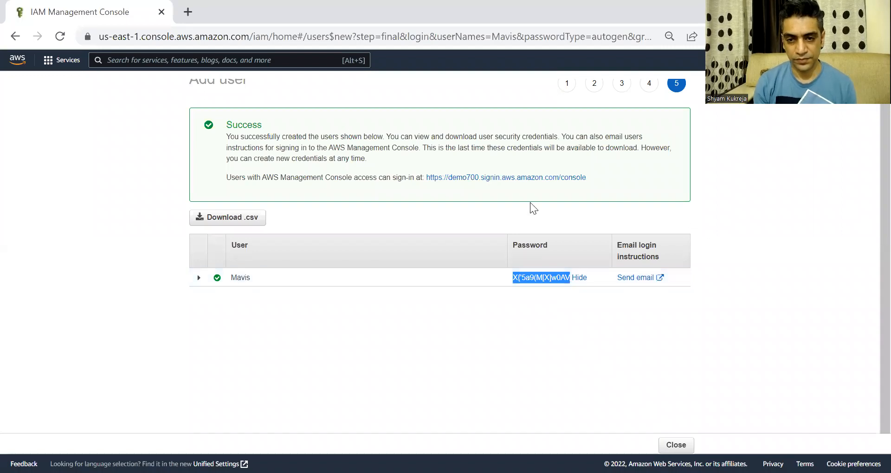
{"action": "key", "text": "alt+Tab"}
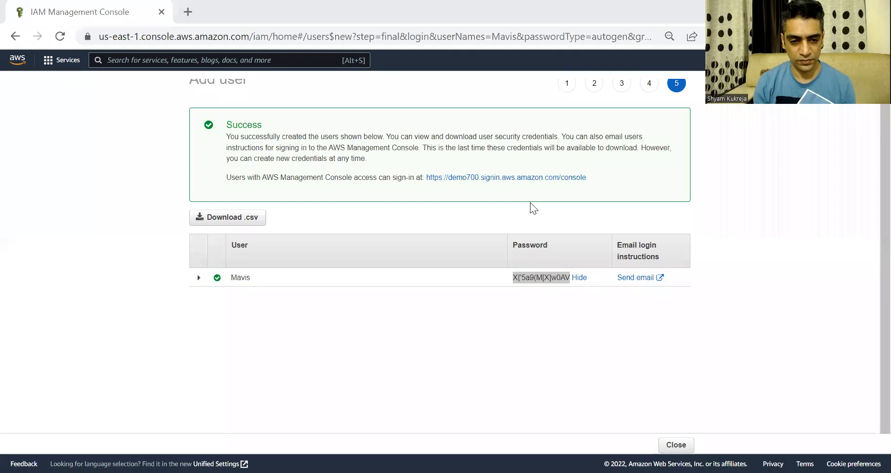
{"action": "left_click", "coordinate": [263, 304]}
{"action": "key", "text": "ctrl+v"}
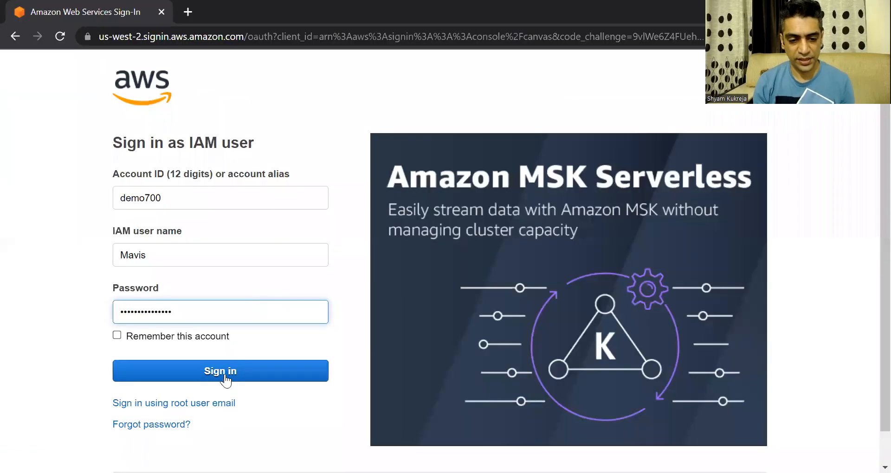
{"action": "left_click", "coordinate": [225, 374]}
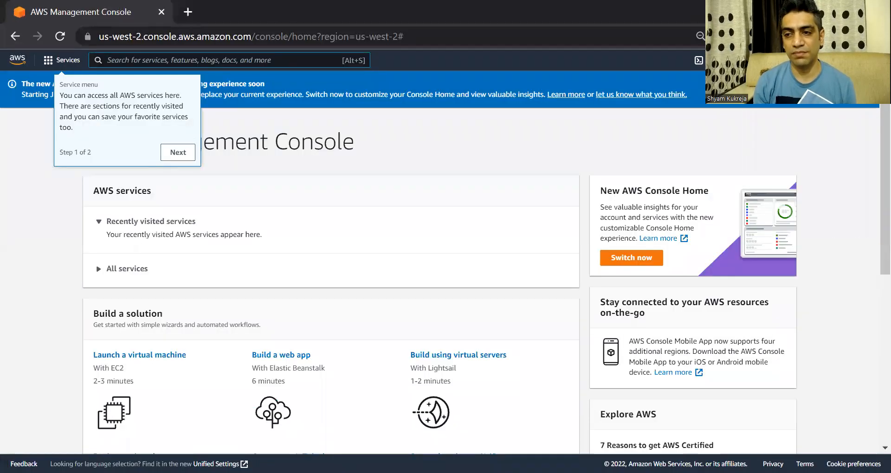
{"action": "left_click", "coordinate": [846, 60]}
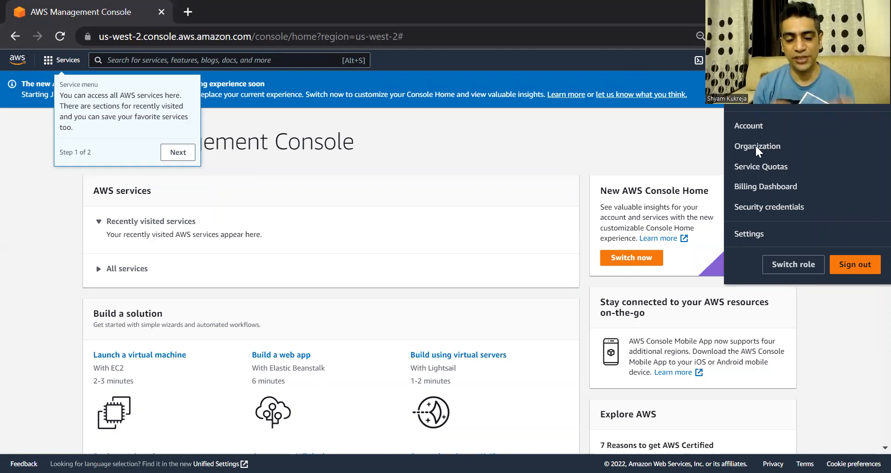
{"action": "key", "text": "alt+Tab"}
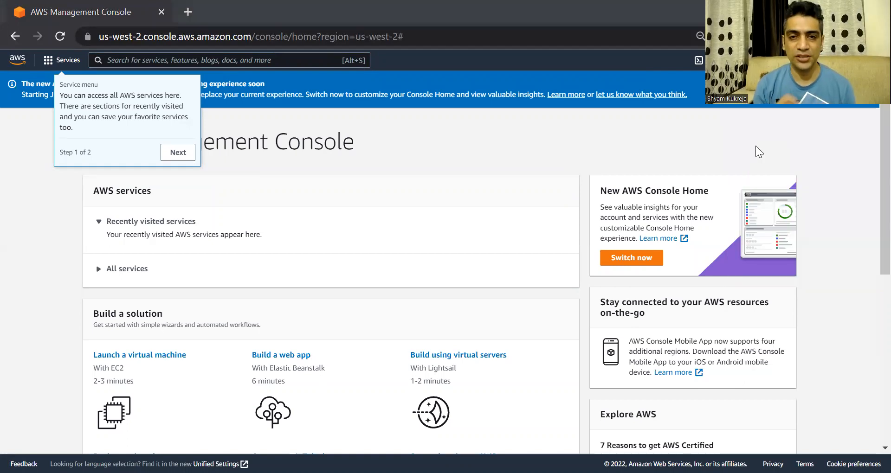